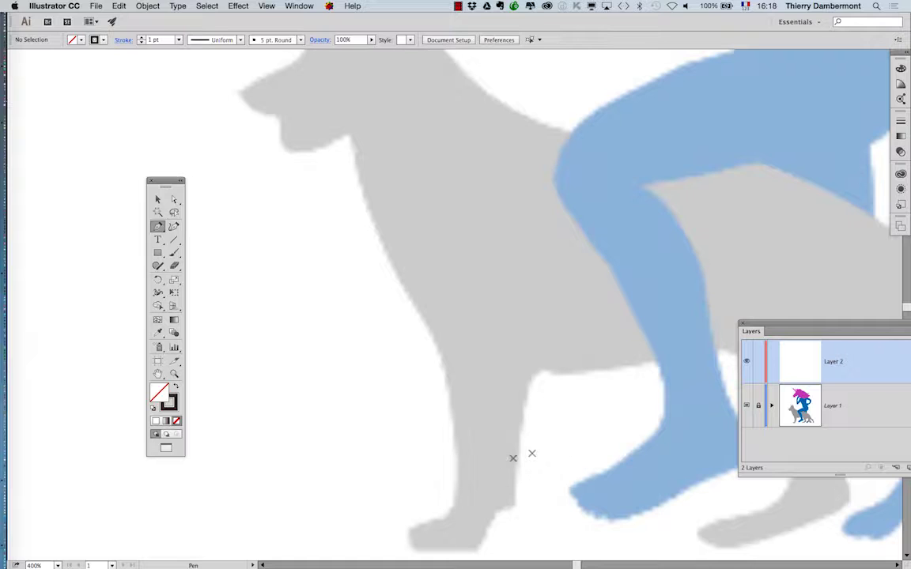
Step: Start a Pen path on the dog's front leg and trace the chest up to the neck, bending the segments to the silhouette
{"action": "left_click", "coordinate": [458, 488]}
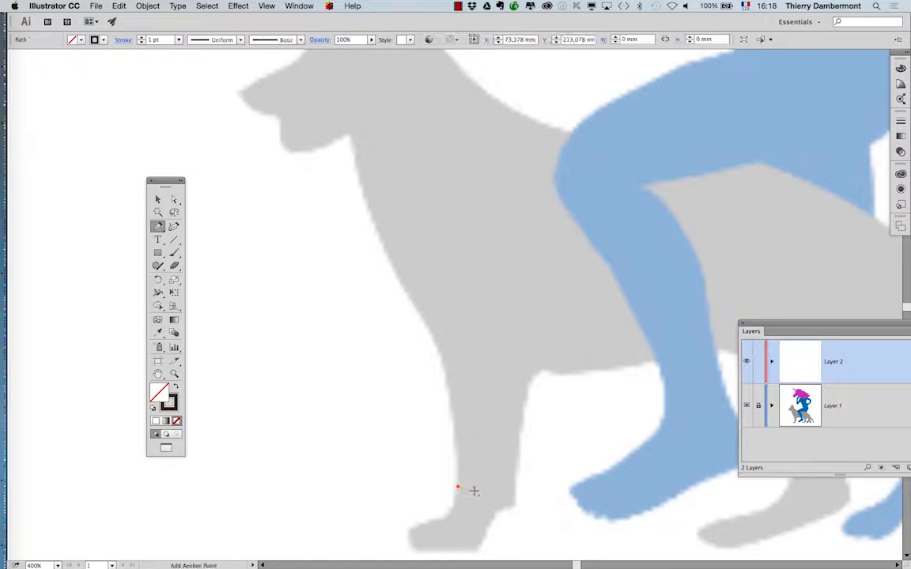
{"action": "left_click", "coordinate": [432, 340]}
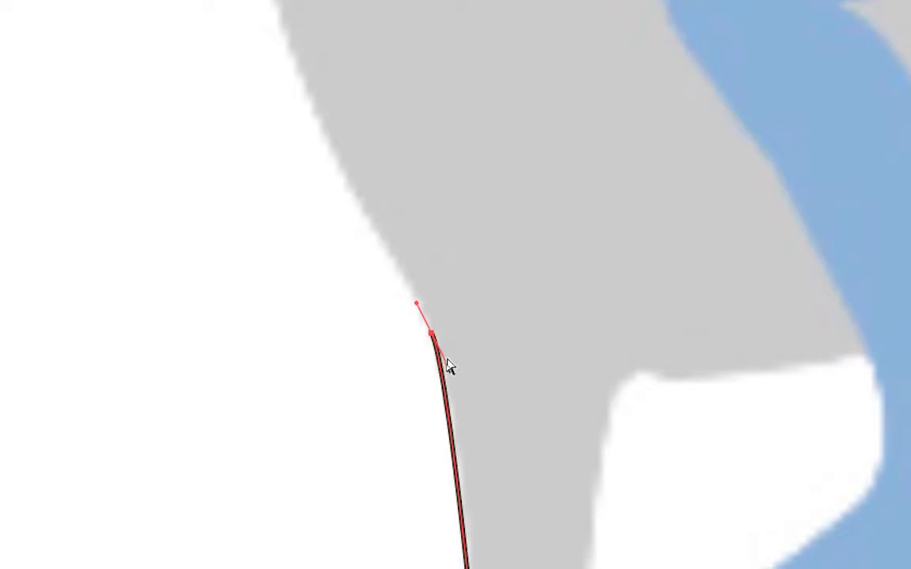
{"action": "left_click_drag", "start_coordinate": [447, 362], "coordinate": [470, 466]}
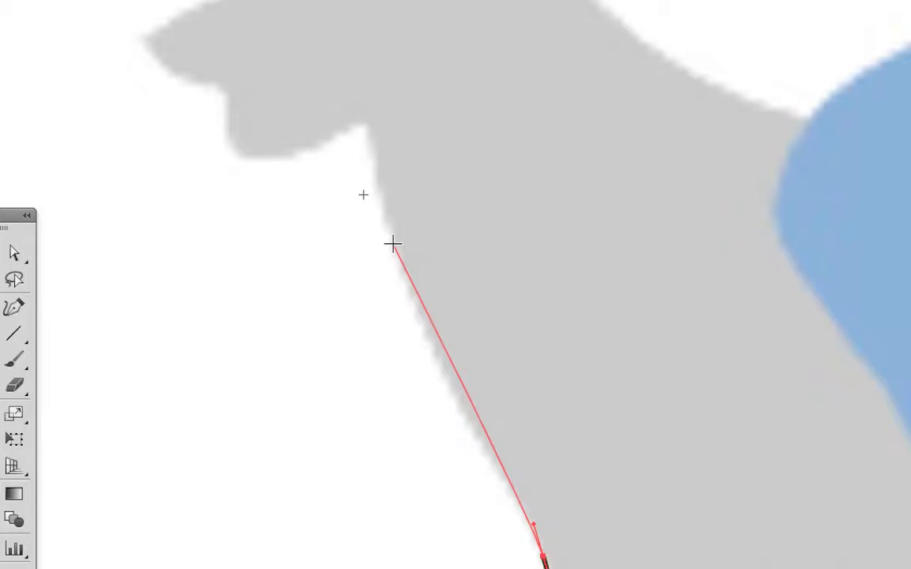
{"action": "left_click_drag", "start_coordinate": [393, 244], "coordinate": [387, 232]}
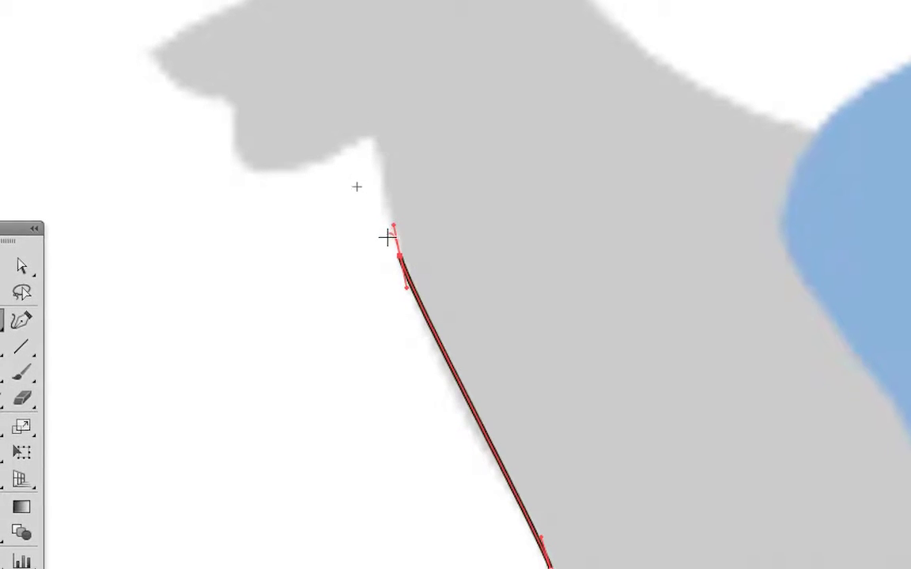
{"action": "mouse_move", "coordinate": [406, 288]}
{"action": "left_mouse_down"}
{"action": "mouse_move", "coordinate": [379, 348]}
{"action": "mouse_move", "coordinate": [416, 402]}
{"action": "mouse_move", "coordinate": [405, 306]}
{"action": "left_mouse_up"}
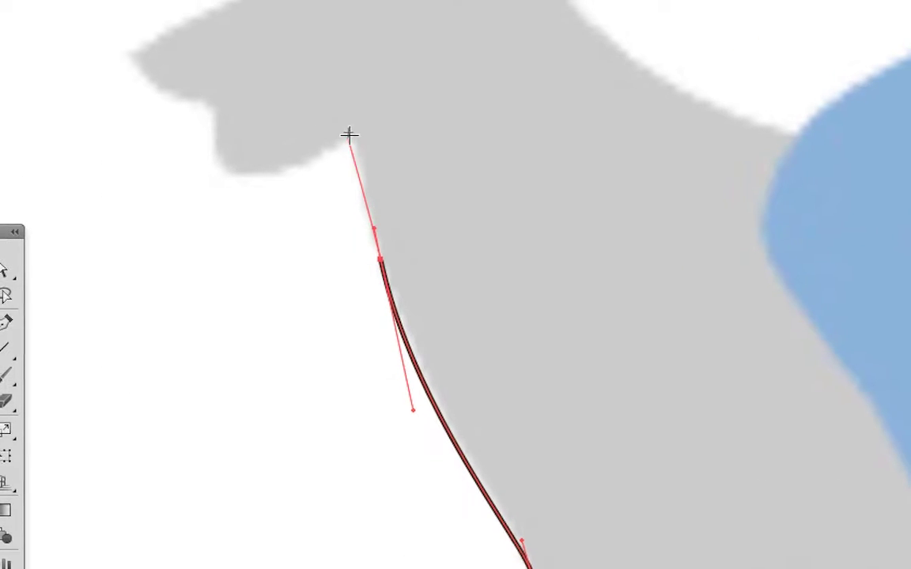
Step: Extend the path to the corner where the throat meets the jaw and aim its outgoing handle along the jaw
{"action": "left_click", "coordinate": [353, 143]}
{"action": "left_click_drag", "start_coordinate": [351, 124], "coordinate": [351, 127]}
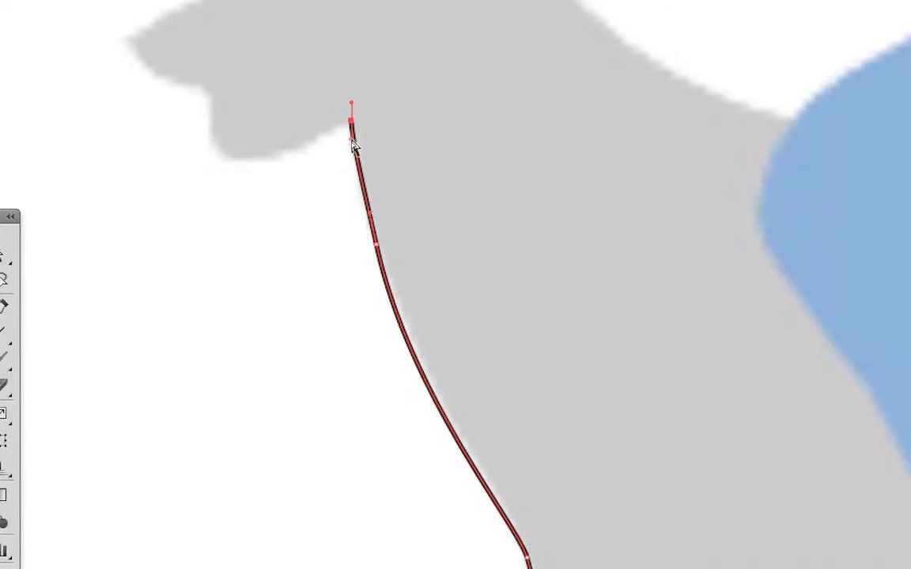
{"action": "left_click_drag", "start_coordinate": [351, 163], "coordinate": [366, 147]}
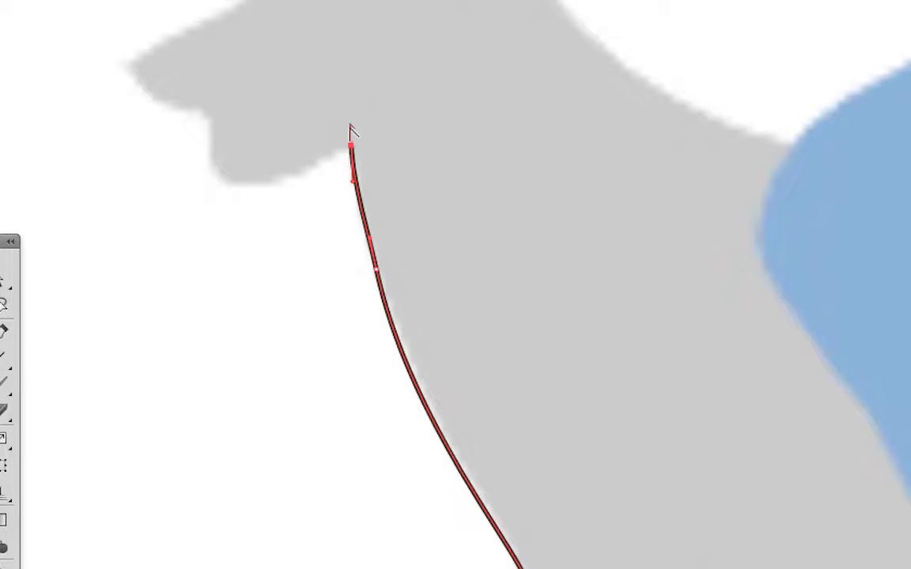
{"action": "left_click_drag", "start_coordinate": [350, 130], "coordinate": [335, 143]}
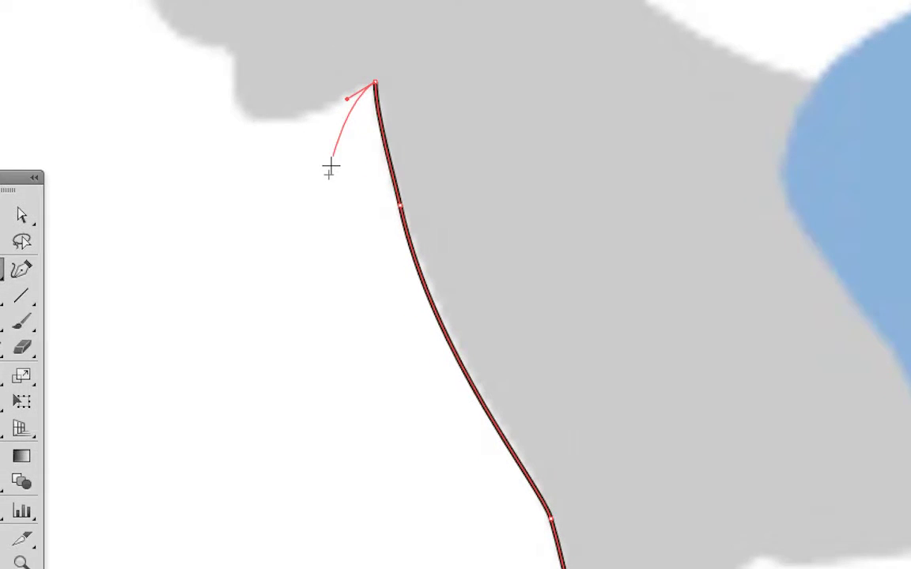
Step: Trace the underside and front of the lower jaw up to the mouth, adjusting the handles to the rounded chin
{"action": "left_click_drag", "start_coordinate": [250, 116], "coordinate": [235, 115]}
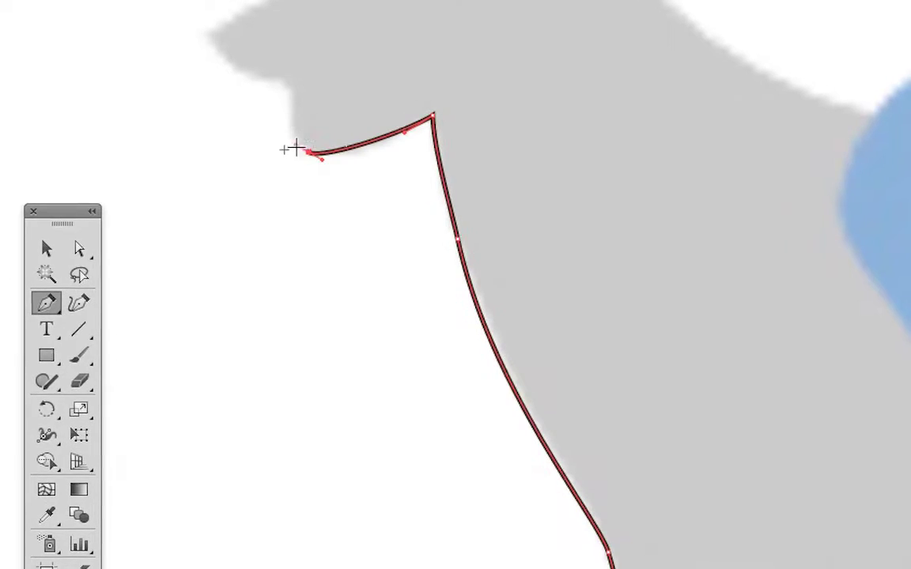
{"action": "left_click_drag", "start_coordinate": [322, 158], "coordinate": [342, 158]}
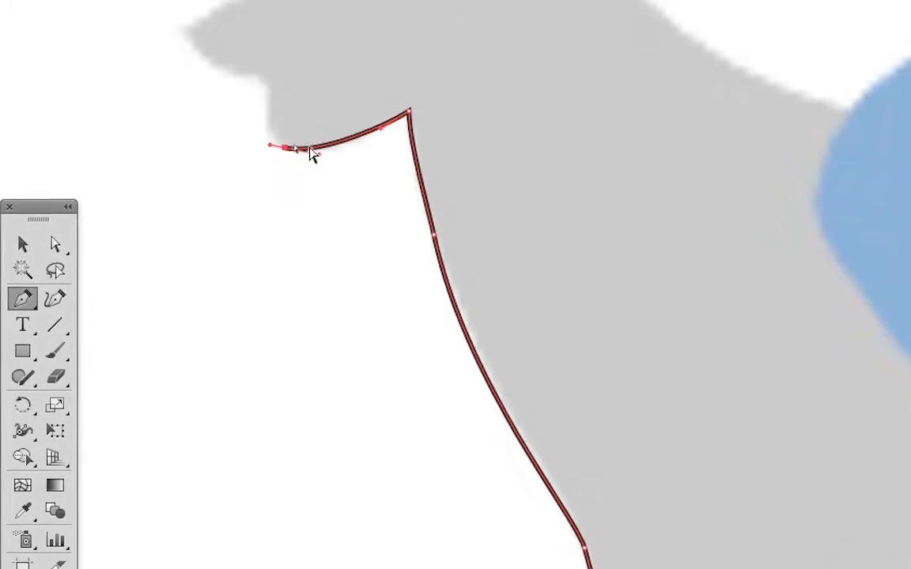
{"action": "left_click_drag", "start_coordinate": [267, 89], "coordinate": [272, 76]}
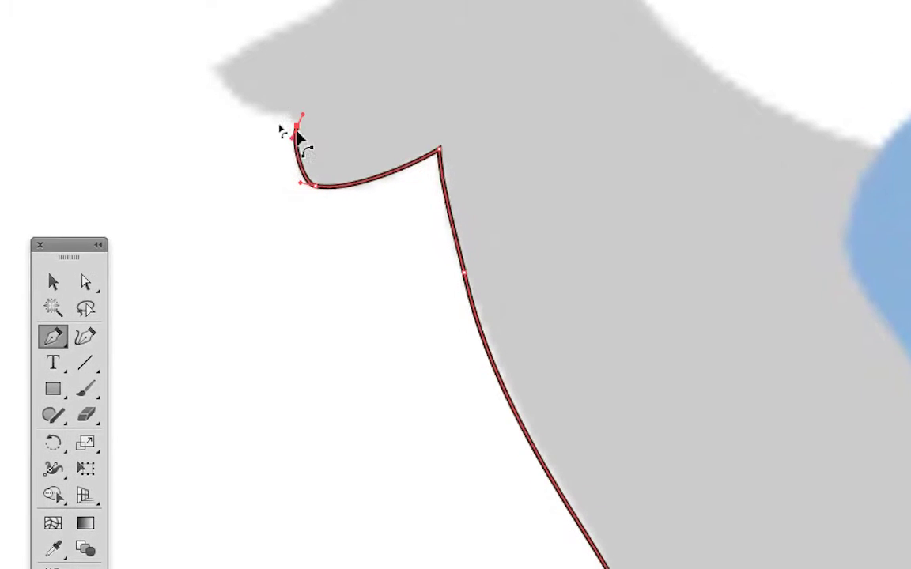
{"action": "left_click_drag", "start_coordinate": [293, 139], "coordinate": [289, 167]}
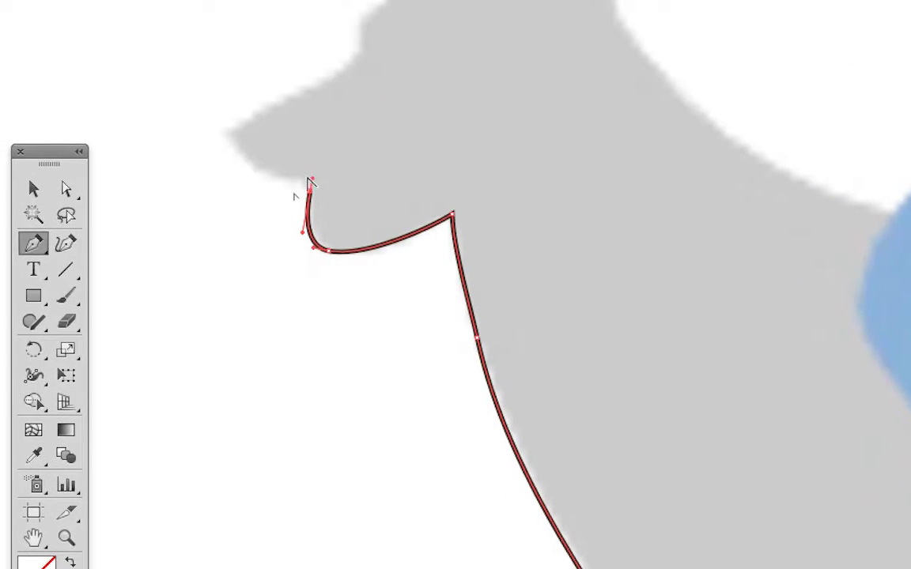
{"action": "left_click_drag", "start_coordinate": [312, 178], "coordinate": [284, 174]}
{"action": "key", "text": "super+z"}
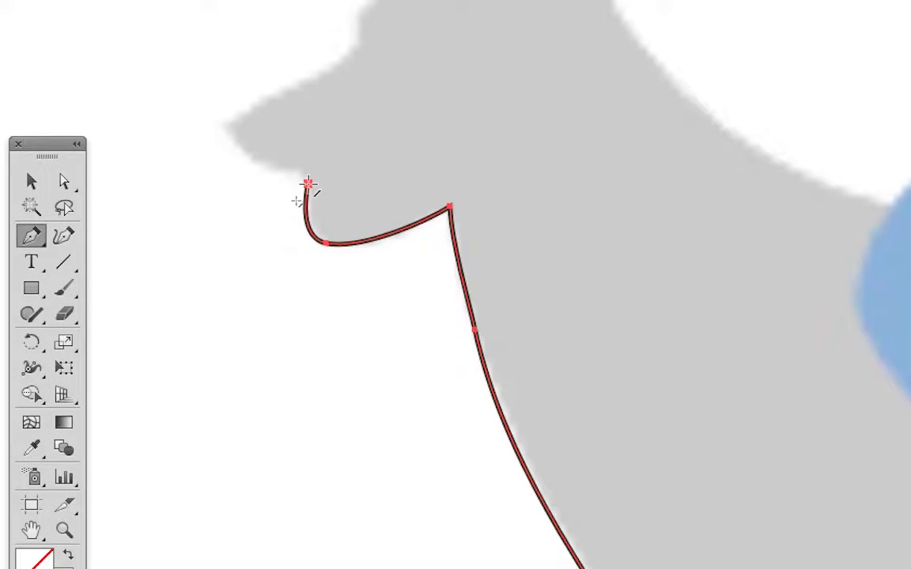
Step: Continue the path from the mouth to the nose tip with a curved segment and turn the outgoing handle along the muzzle
{"action": "left_click", "coordinate": [308, 184]}
{"action": "left_click", "coordinate": [222, 122]}
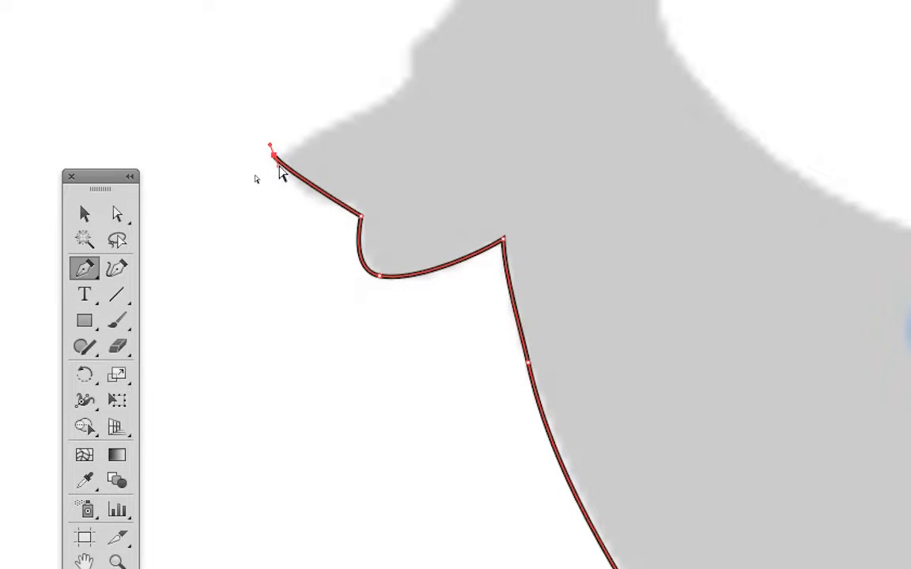
{"action": "left_click_drag", "start_coordinate": [279, 166], "coordinate": [295, 208]}
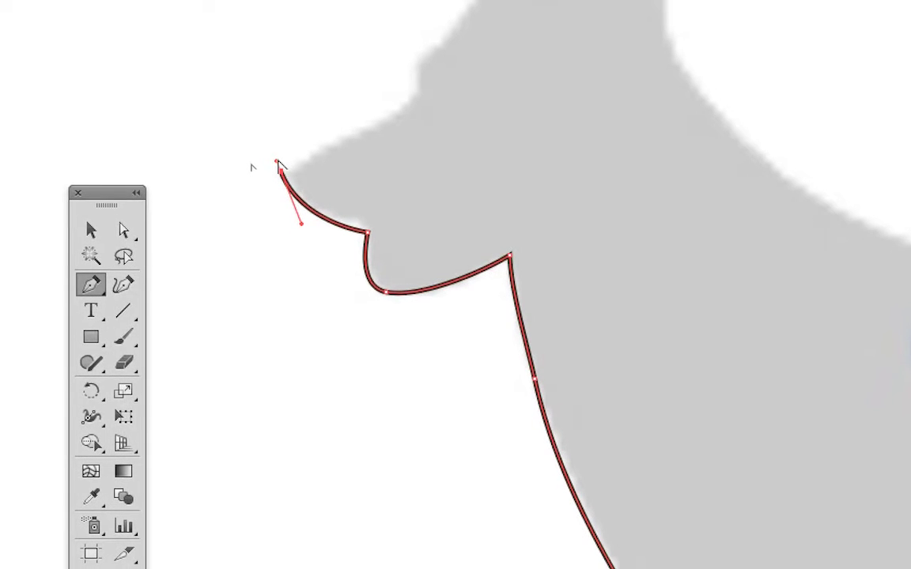
{"action": "left_click_drag", "start_coordinate": [277, 161], "coordinate": [374, 112]}
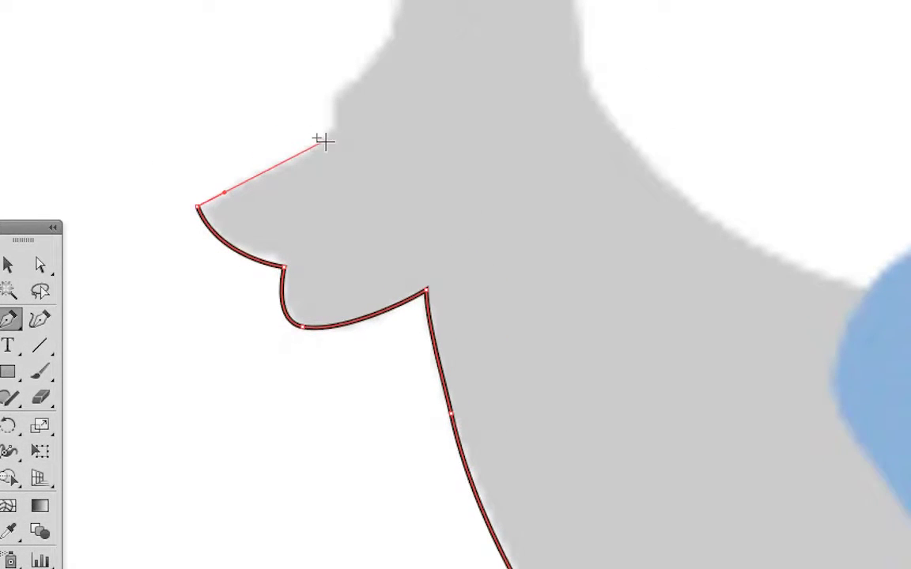
Step: Trace the top of the muzzle, the brow and forehead, and both of the dog's ears
{"action": "left_click_drag", "start_coordinate": [320, 141], "coordinate": [390, 285]}
{"action": "left_click_drag", "start_coordinate": [363, 158], "coordinate": [365, 142]}
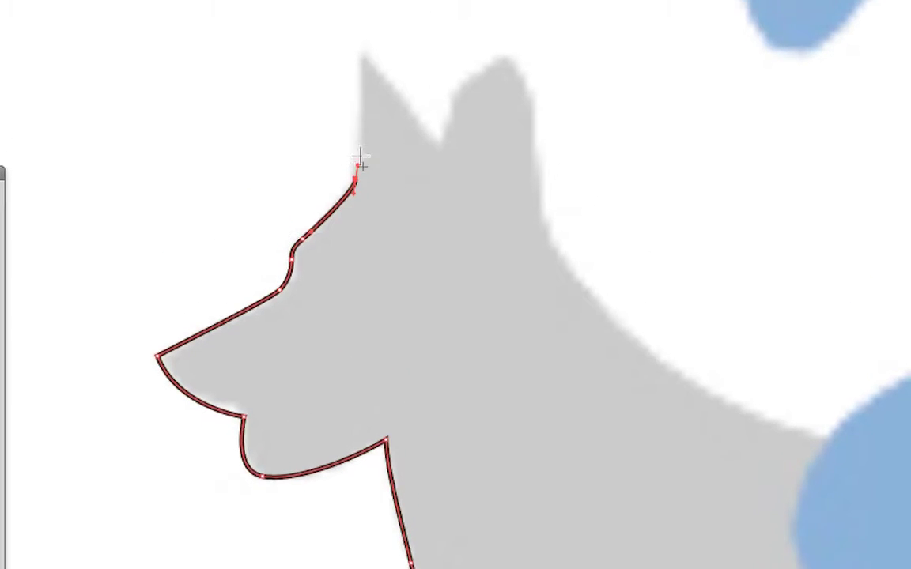
{"action": "left_click_drag", "start_coordinate": [363, 94], "coordinate": [407, 93]}
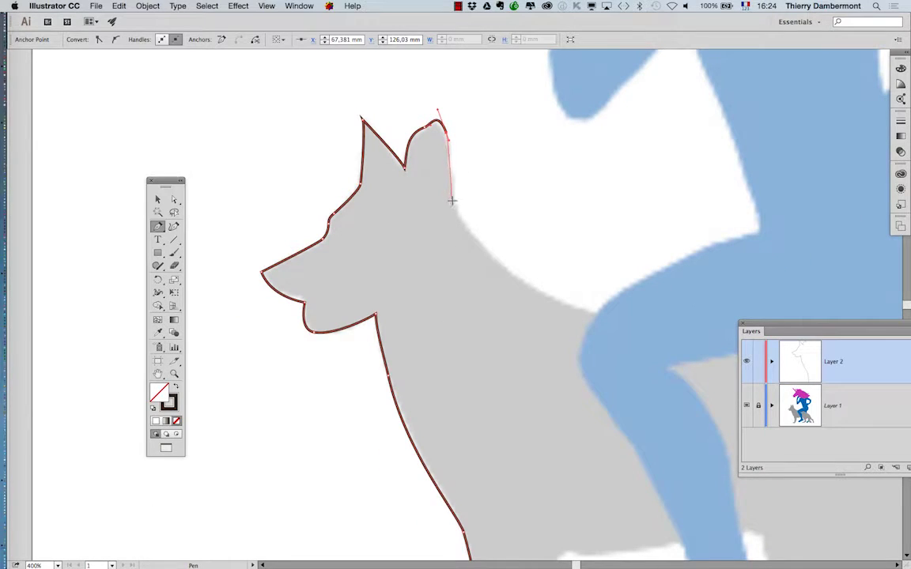
Step: Trace the rear edge of the back ear and curve the path down the nape to just before the rider's knee
{"action": "left_click_drag", "start_coordinate": [452, 201], "coordinate": [453, 207]}
{"action": "left_click", "coordinate": [454, 212], "text": "super"}
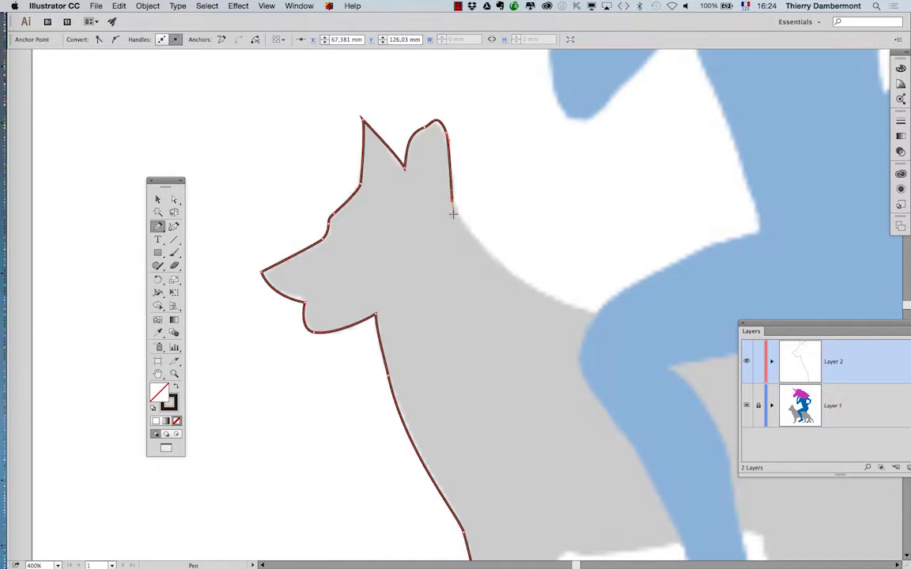
{"action": "left_click", "coordinate": [546, 300]}
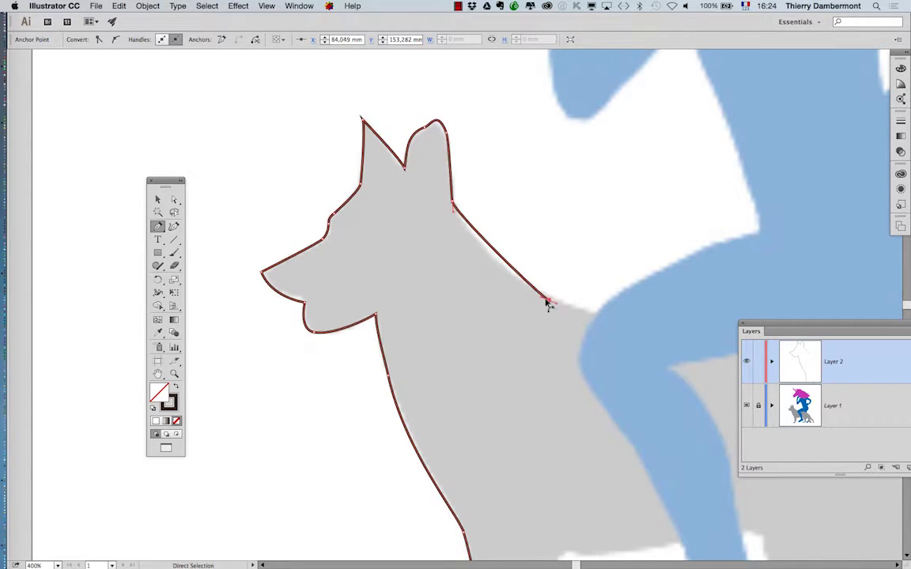
{"action": "left_click_drag", "start_coordinate": [543, 298], "coordinate": [480, 268]}
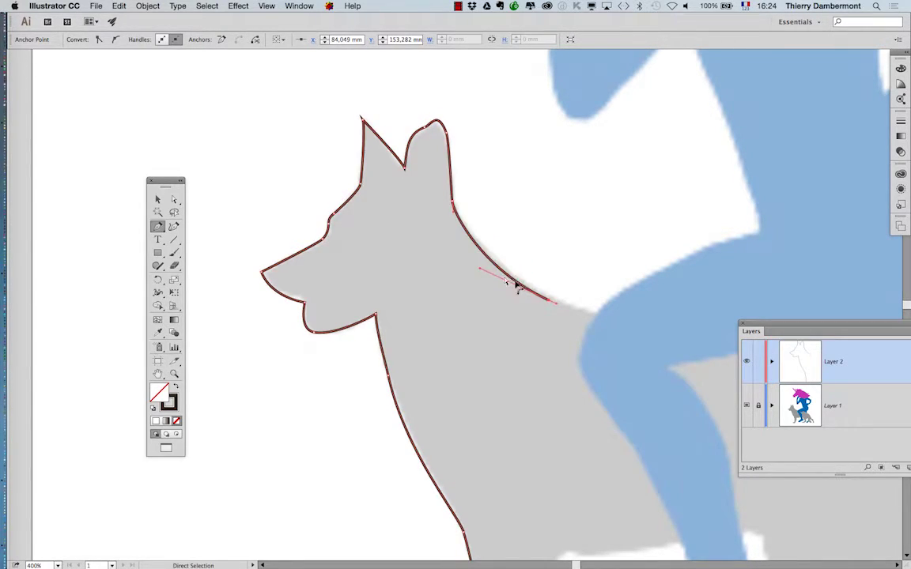
Step: Extend the path along the dog's back behind the rider's thigh and straighten that segment
{"action": "left_click_drag", "start_coordinate": [560, 320], "coordinate": [333, 214]}
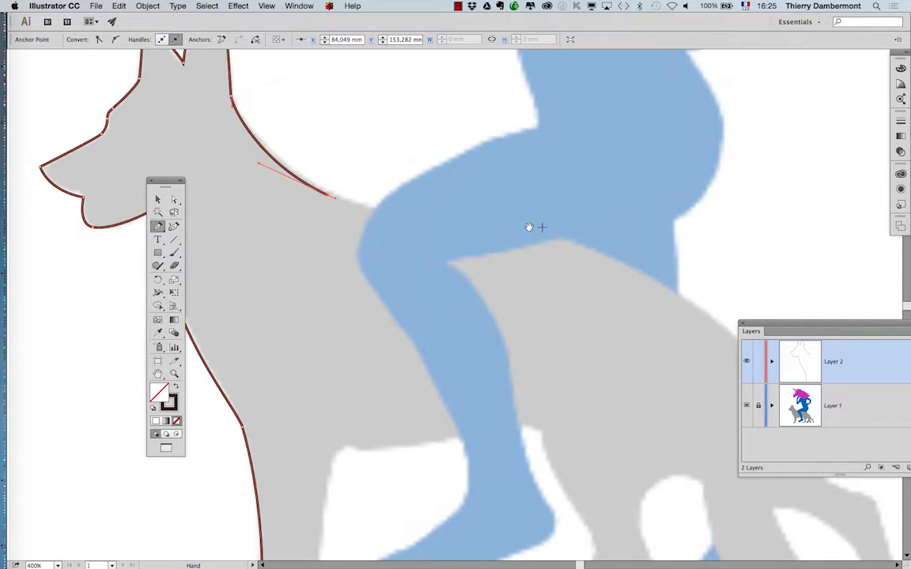
{"action": "left_click", "coordinate": [569, 244]}
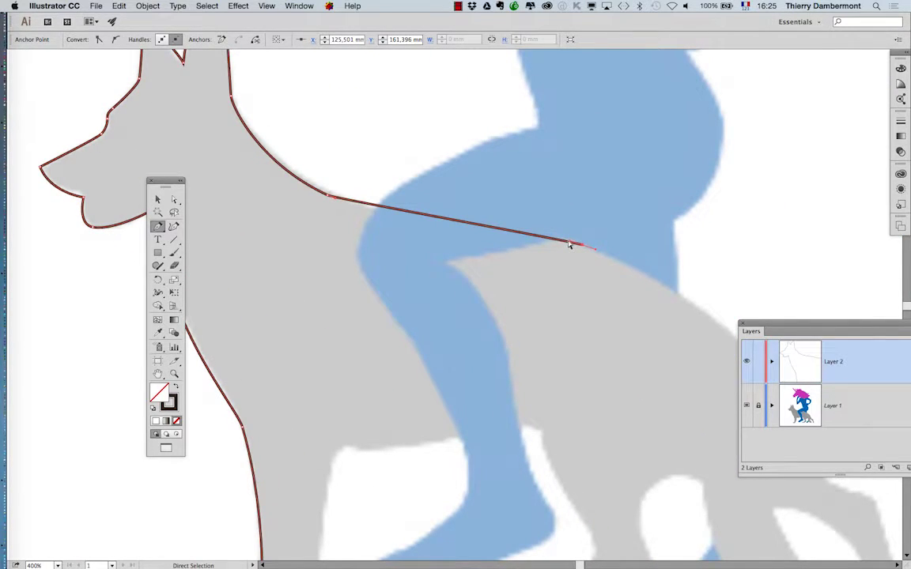
{"action": "left_click_drag", "start_coordinate": [570, 243], "coordinate": [559, 241]}
{"action": "left_click", "coordinate": [461, 215], "text": "super"}
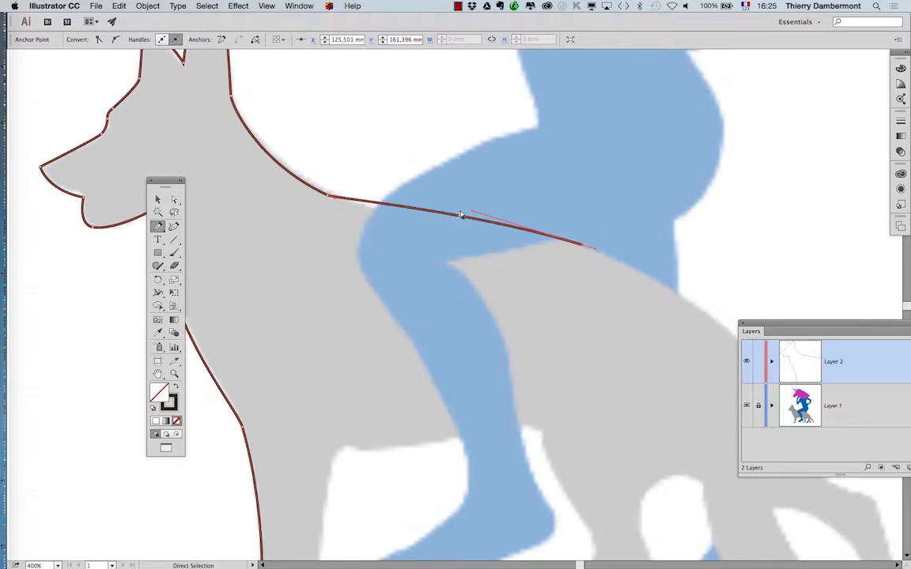
{"action": "left_click", "coordinate": [465, 223], "text": "super"}
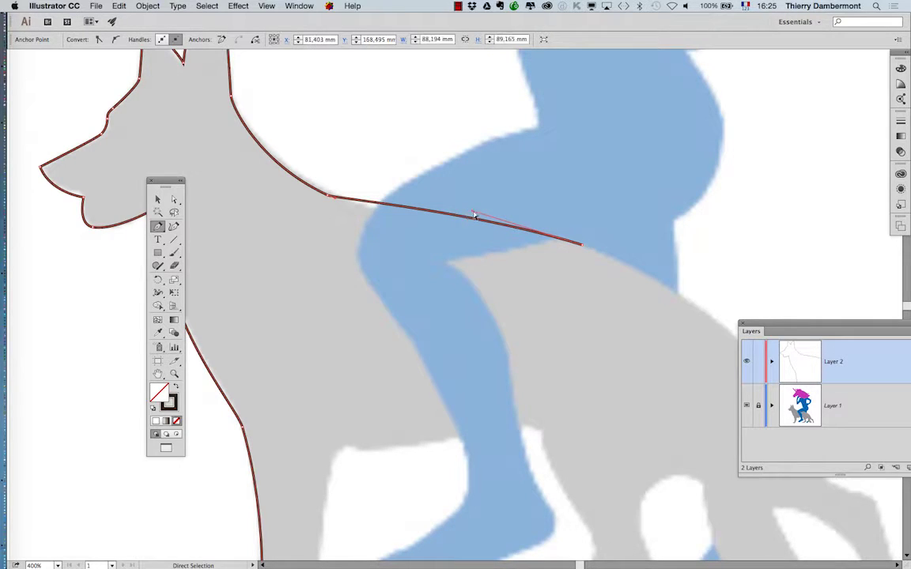
{"action": "left_click", "coordinate": [466, 223], "text": "super"}
{"action": "left_click_drag", "start_coordinate": [461, 223], "coordinate": [461, 224]}
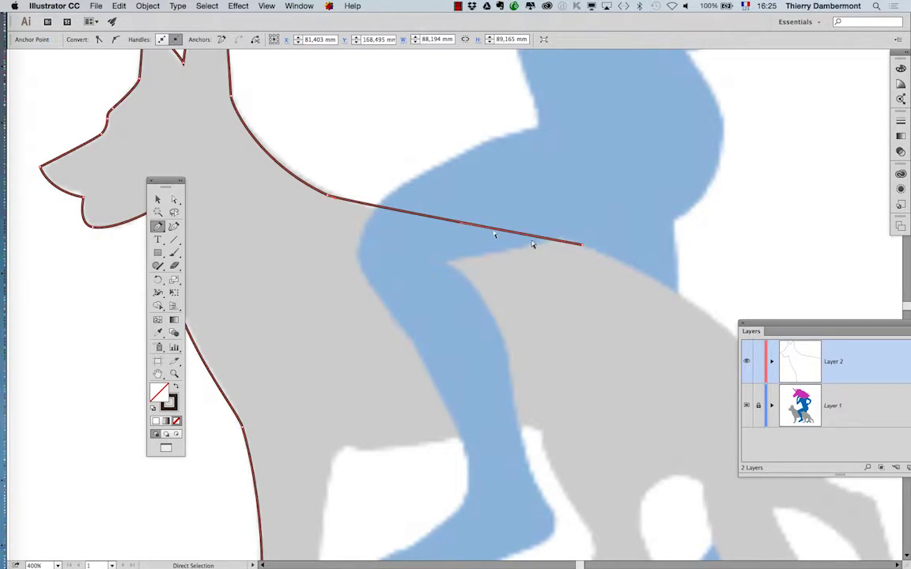
Step: Resume the path from its endpoint on the back and trace the curved rump down to the top of the hind leg
{"action": "left_click_drag", "start_coordinate": [574, 272], "coordinate": [407, 213]}
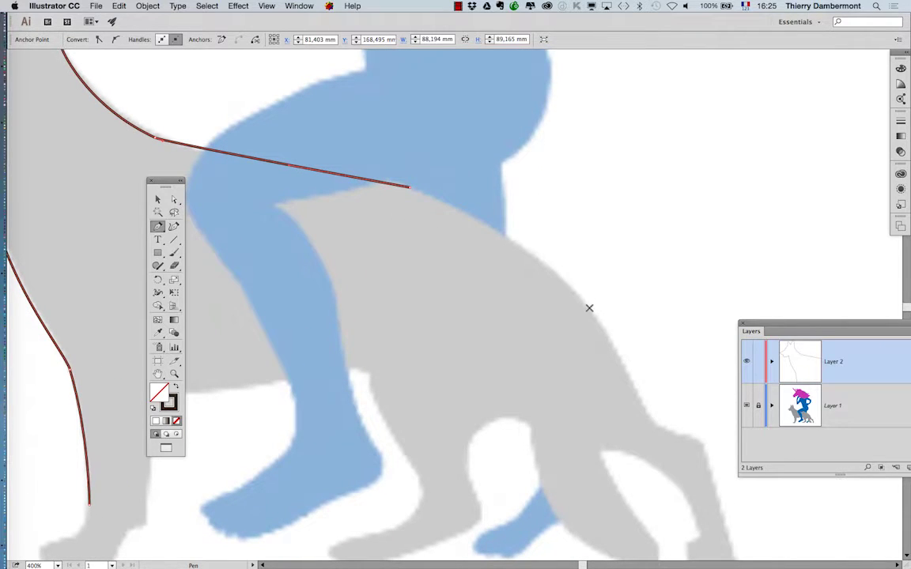
{"action": "left_click_drag", "start_coordinate": [590, 308], "coordinate": [590, 311]}
{"action": "key", "text": "super+z"}
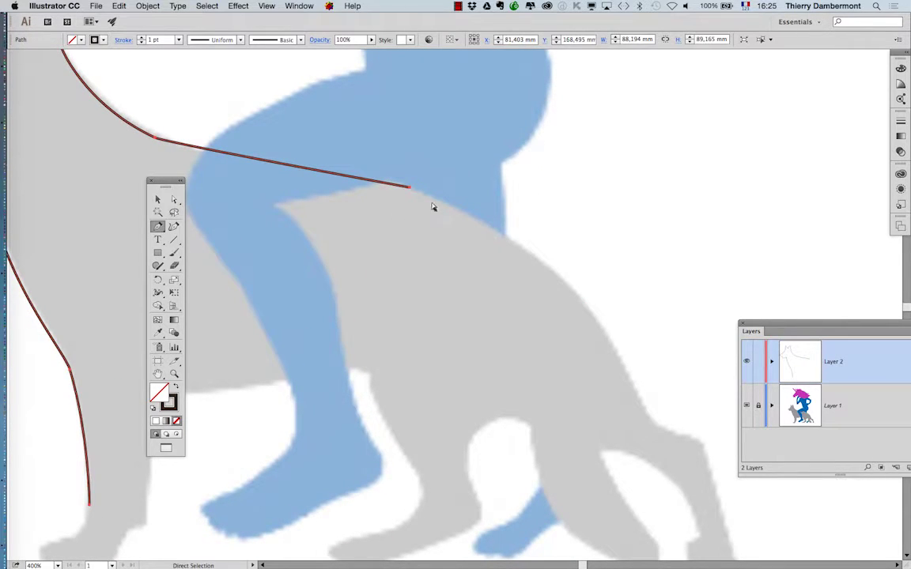
{"action": "left_click", "coordinate": [409, 187]}
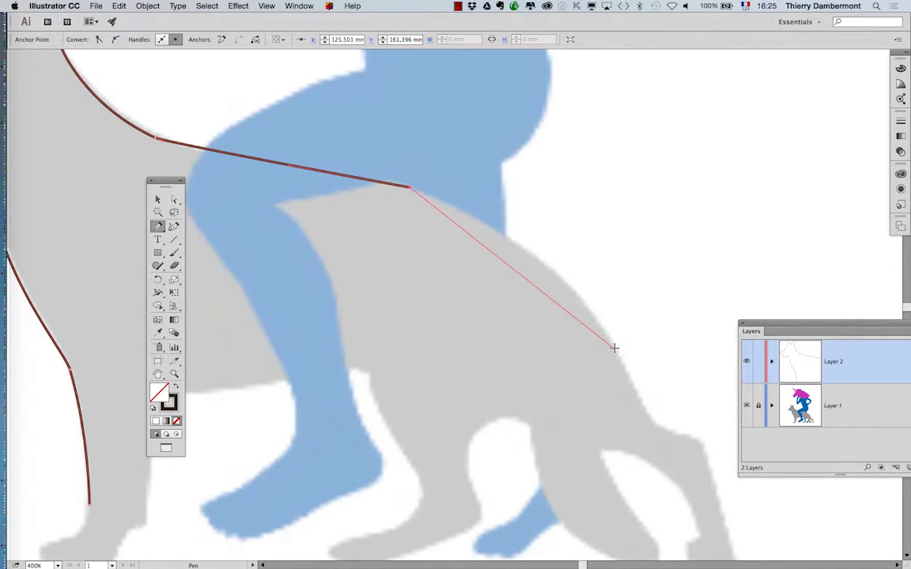
{"action": "left_click", "coordinate": [612, 346]}
{"action": "left_click_drag", "start_coordinate": [612, 345], "coordinate": [431, 176]}
{"action": "key", "text": "space"}
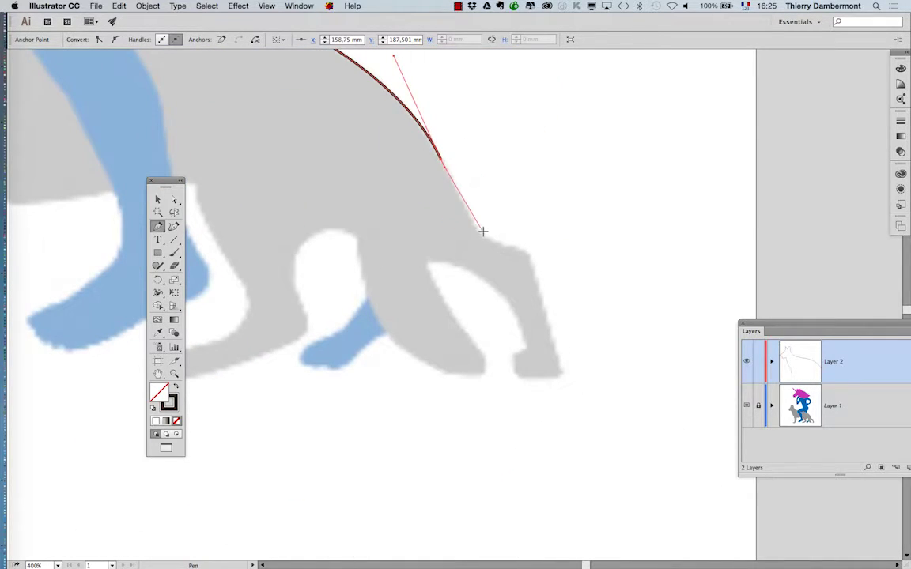
{"action": "left_click", "coordinate": [478, 233]}
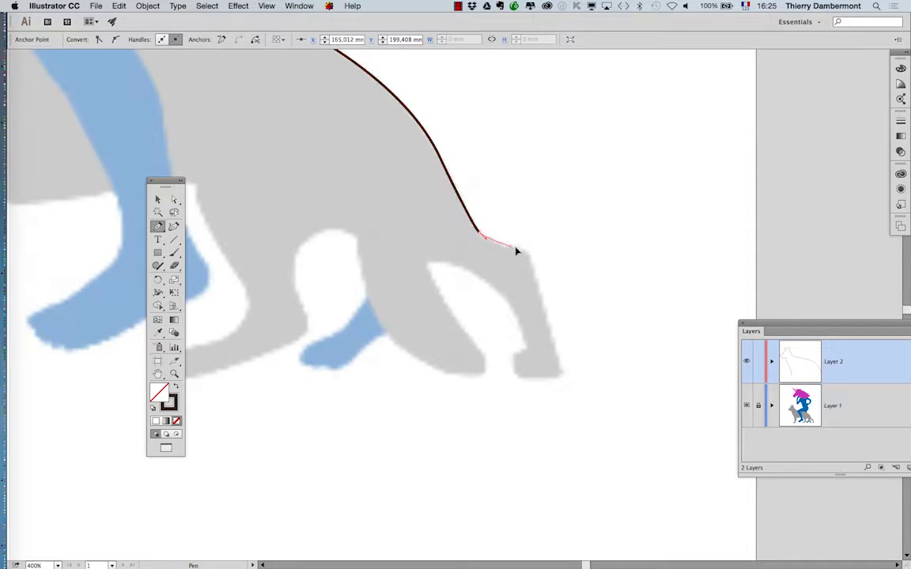
Step: Trace the hock and the rear edge of the hind leg down to the paw, rounding the hock and heel curves
{"action": "left_click_drag", "start_coordinate": [535, 276], "coordinate": [538, 288]}
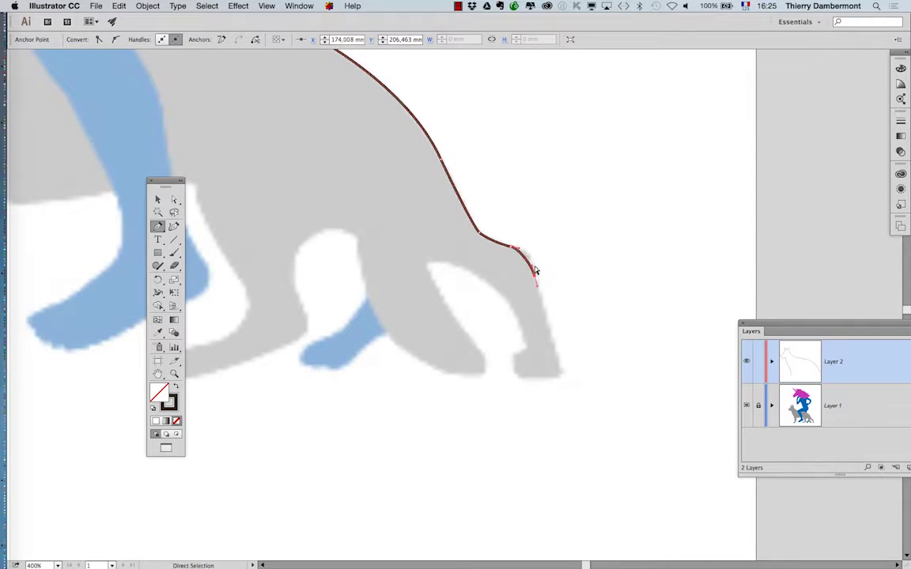
{"action": "left_click", "coordinate": [534, 273]}
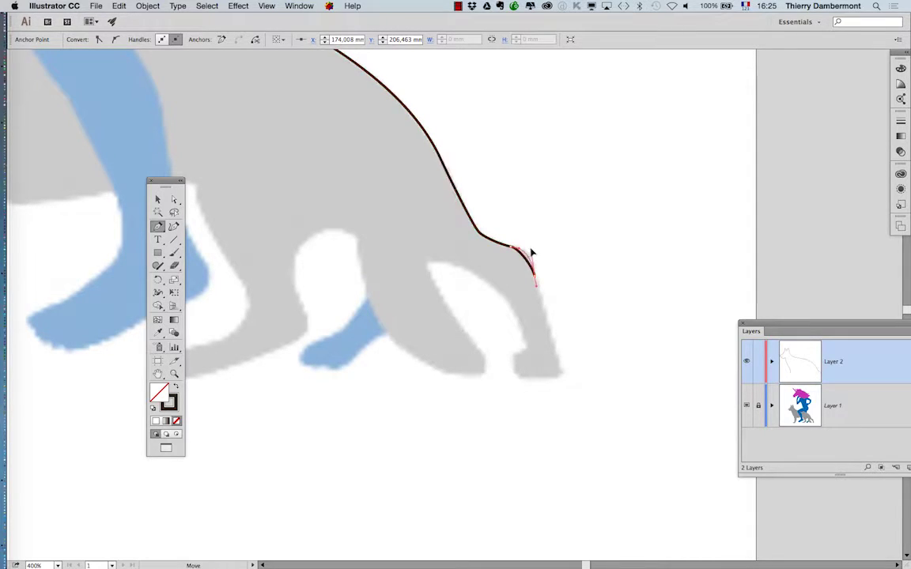
{"action": "left_click", "coordinate": [559, 360]}
{"action": "left_click", "coordinate": [550, 380]}
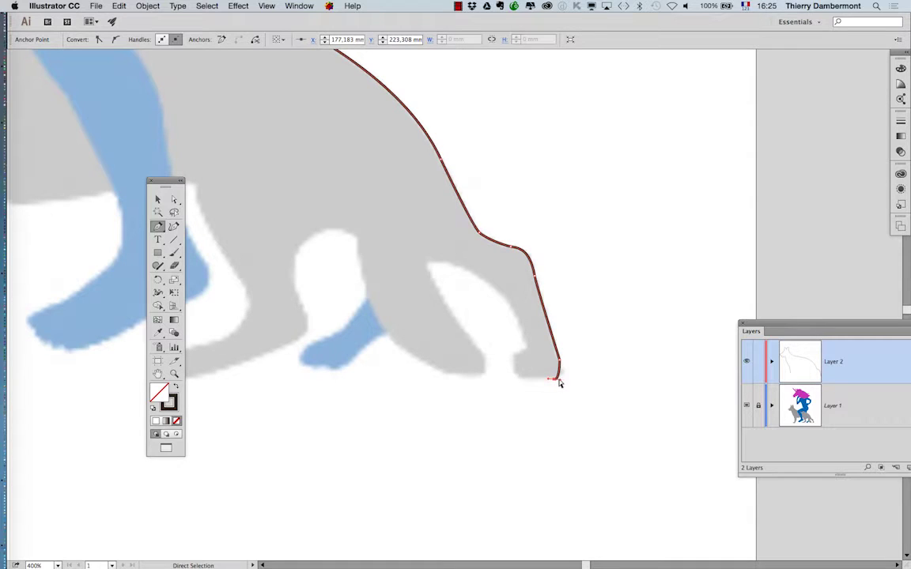
{"action": "left_click_drag", "start_coordinate": [556, 380], "coordinate": [559, 376]}
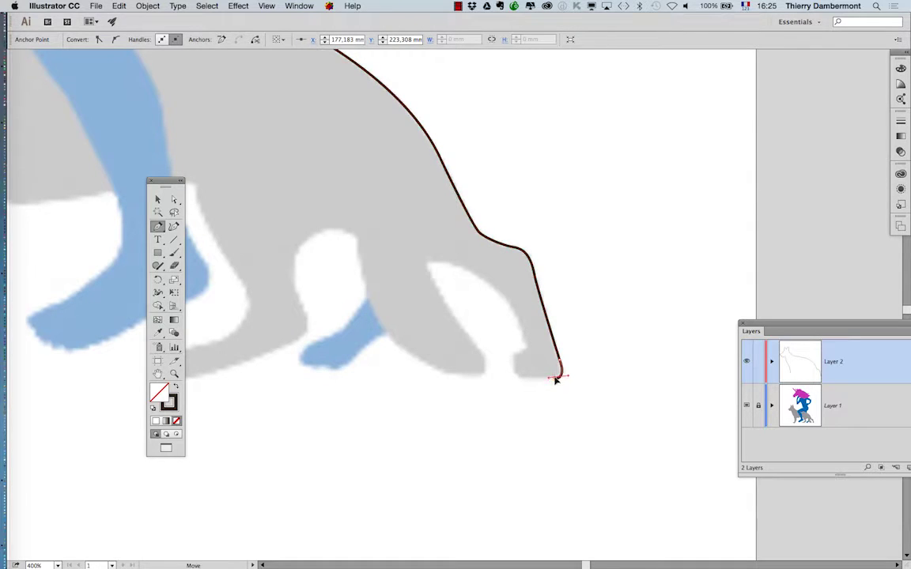
Step: Trace around the rearmost paw and up the leg's inner curve to the top of the gap behind the tail, ending in a corner
{"action": "left_click", "coordinate": [515, 364]}
{"action": "mouse_move", "coordinate": [525, 347]}
{"action": "left_mouse_down"}
{"action": "mouse_move", "coordinate": [534, 345]}
{"action": "mouse_move", "coordinate": [510, 348]}
{"action": "mouse_move", "coordinate": [527, 337]}
{"action": "mouse_move", "coordinate": [523, 330]}
{"action": "mouse_move", "coordinate": [527, 349]}
{"action": "left_mouse_up"}
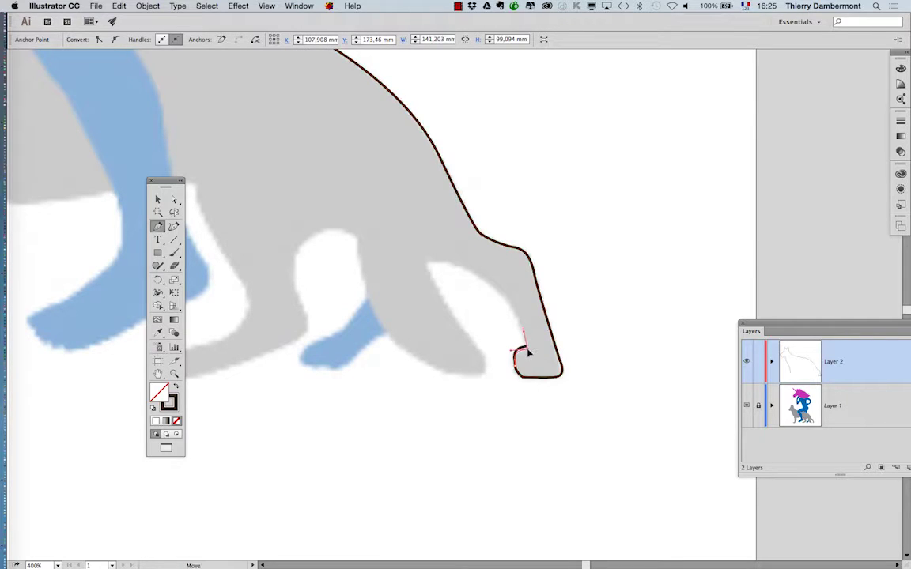
{"action": "left_click", "coordinate": [524, 349]}
{"action": "left_click_drag", "start_coordinate": [425, 261], "coordinate": [492, 265]}
{"action": "key", "text": "alt"}
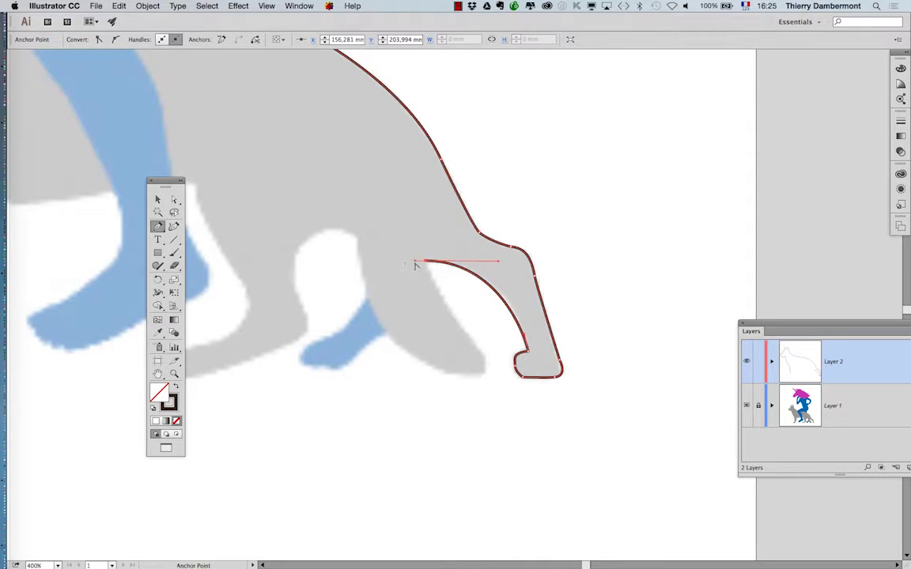
{"action": "left_click_drag", "start_coordinate": [415, 261], "coordinate": [428, 273]}
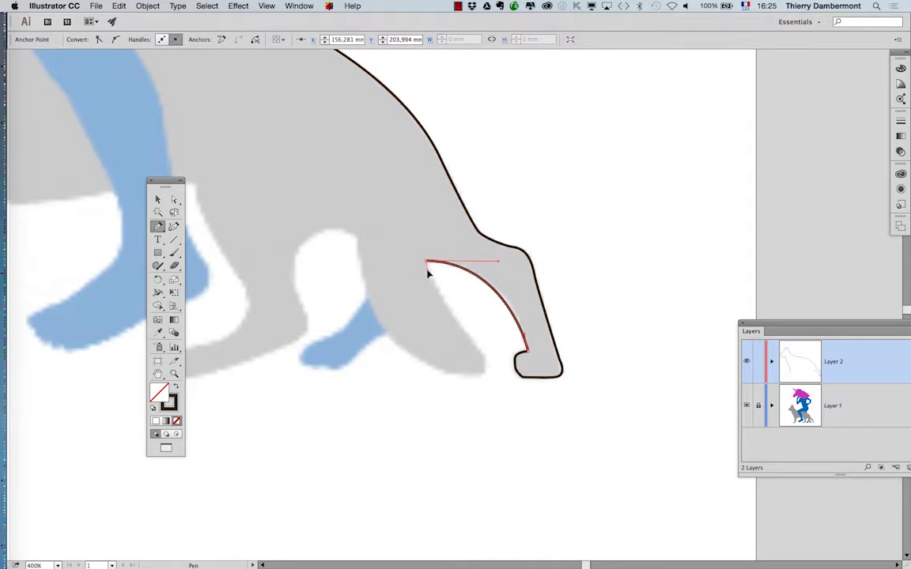
Step: Trace the tail's rear edge down the gap, bow that segment to match the template, and round the tail tip
{"action": "left_click", "coordinate": [476, 349]}
{"action": "key", "text": "ctrl"}
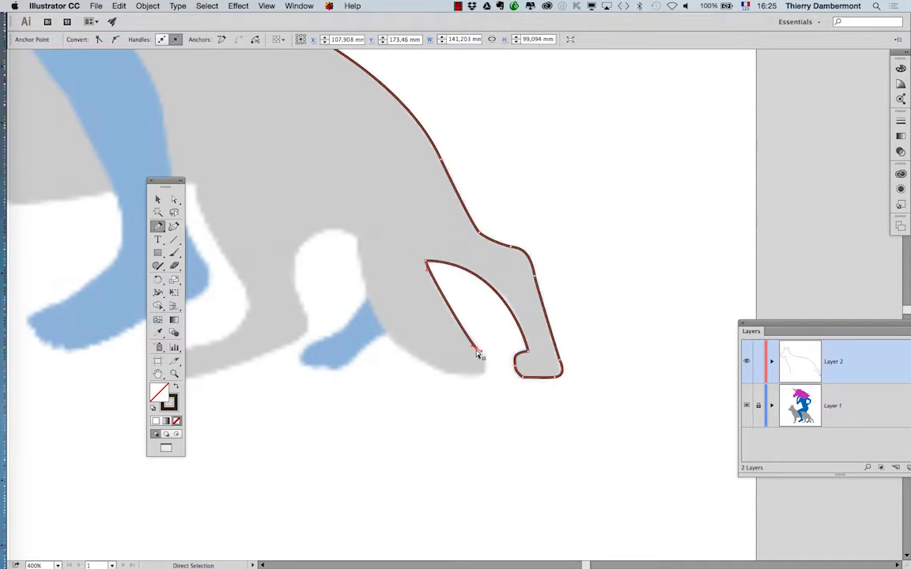
{"action": "left_click", "coordinate": [477, 351], "text": "super"}
{"action": "left_click_drag", "start_coordinate": [473, 347], "coordinate": [447, 320]}
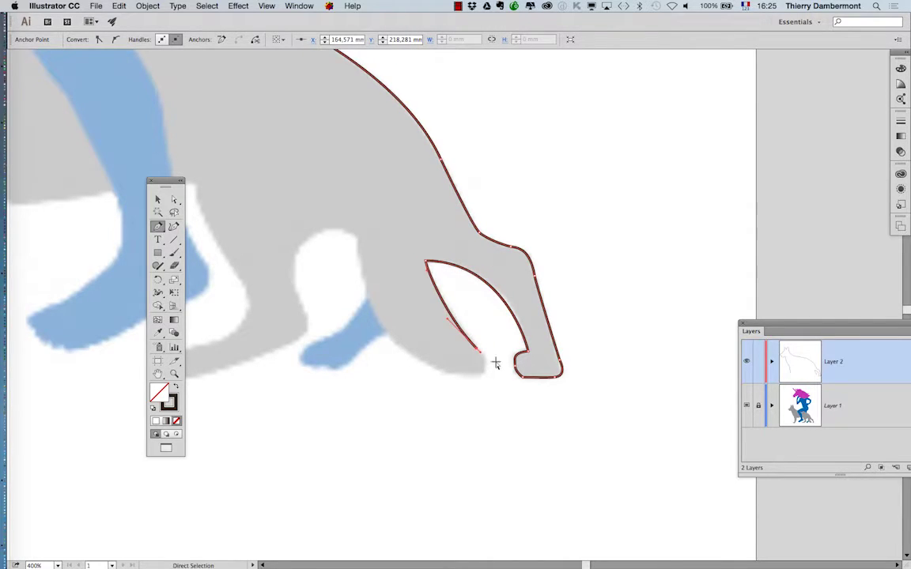
{"action": "left_click_drag", "start_coordinate": [485, 364], "coordinate": [482, 375]}
{"action": "left_click", "coordinate": [462, 374]}
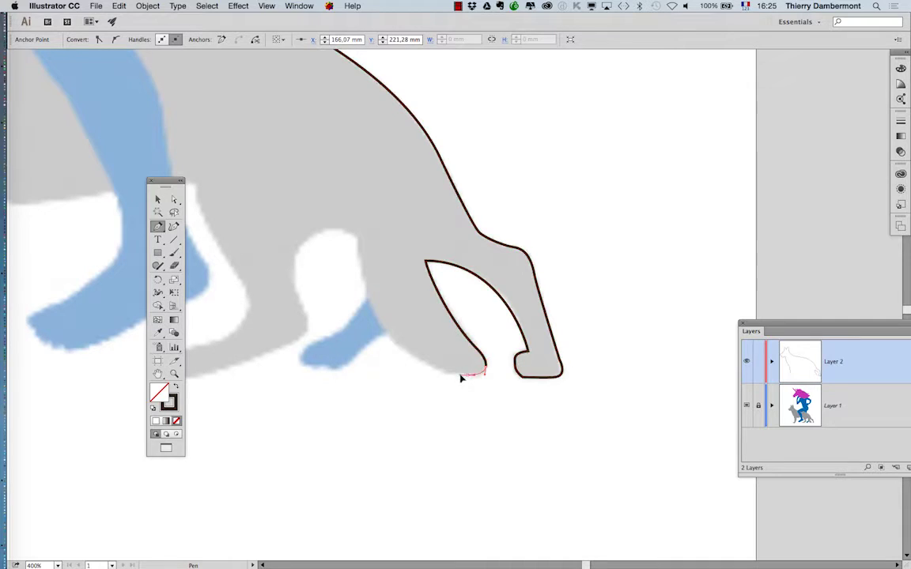
Step: Trace the tail's front edge up past the rider's foot and make a corner point at the arch beside the hind leg
{"action": "left_click", "coordinate": [370, 305]}
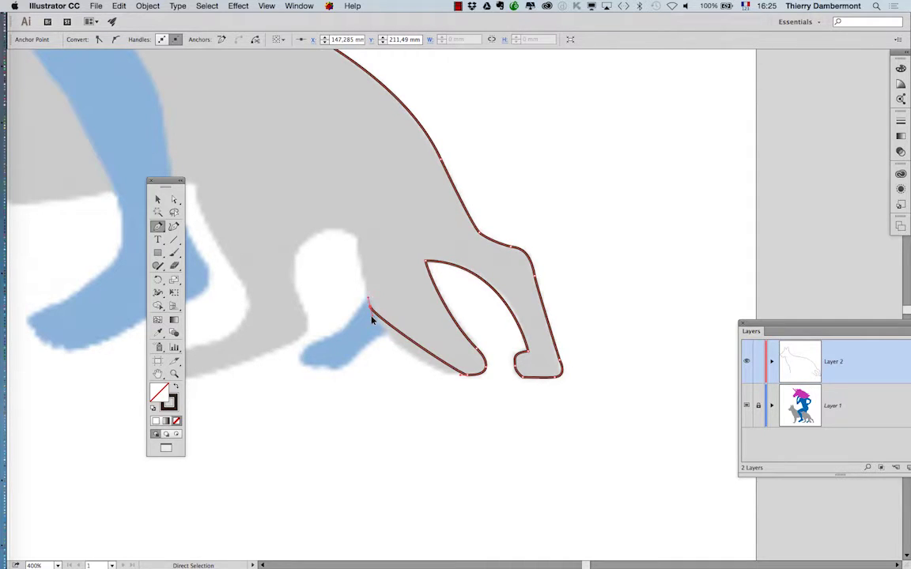
{"action": "left_click_drag", "start_coordinate": [372, 317], "coordinate": [404, 372]}
{"action": "left_click", "coordinate": [357, 235]}
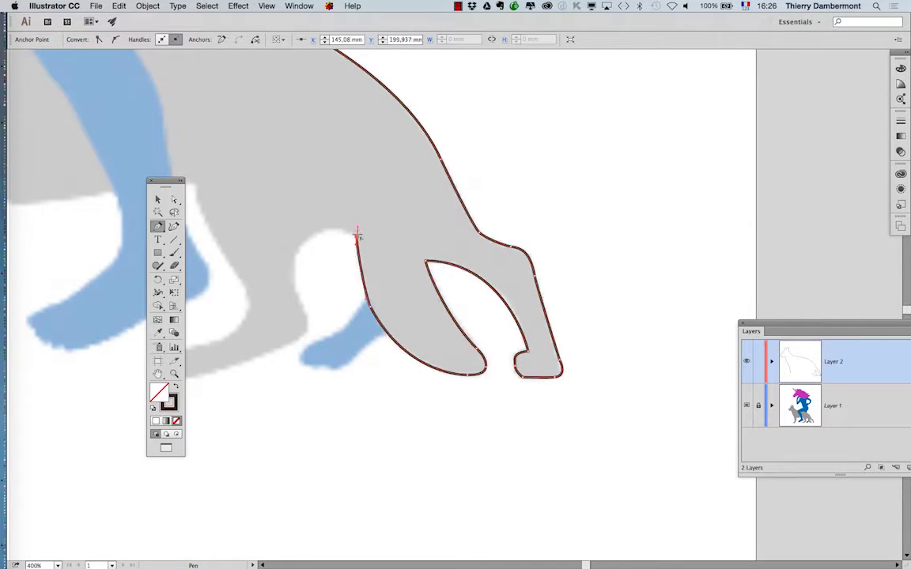
{"action": "left_click_drag", "start_coordinate": [358, 227], "coordinate": [346, 231]}
Step: Trace the arch between the tail and the nearer hind leg, and continue around that leg's heel, sole and toes
{"action": "left_click_drag", "start_coordinate": [350, 285], "coordinate": [591, 276]}
{"action": "left_click_drag", "start_coordinate": [538, 267], "coordinate": [540, 335]}
{"action": "left_click", "coordinate": [537, 266]}
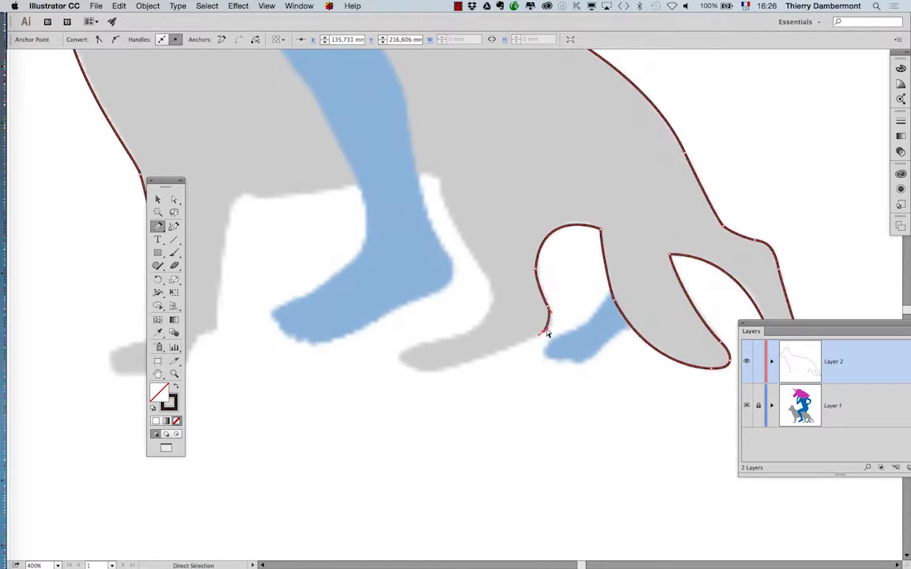
{"action": "left_click", "coordinate": [432, 371]}
{"action": "left_click_drag", "start_coordinate": [399, 361], "coordinate": [422, 341]}
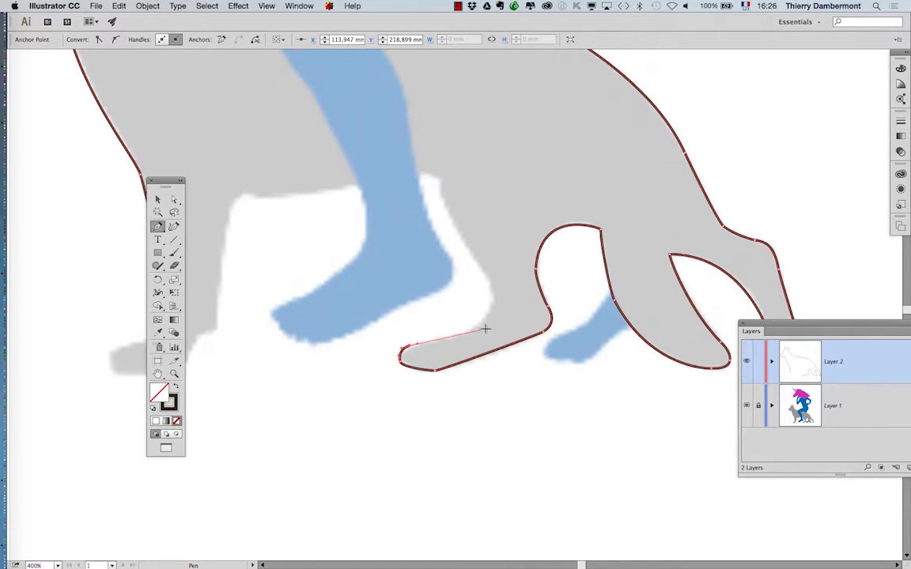
Step: Trace the nearer hind leg's front edge from the top of the paw up to a corner at the belly
{"action": "left_click", "coordinate": [468, 332]}
{"action": "left_click_drag", "start_coordinate": [491, 298], "coordinate": [488, 273]}
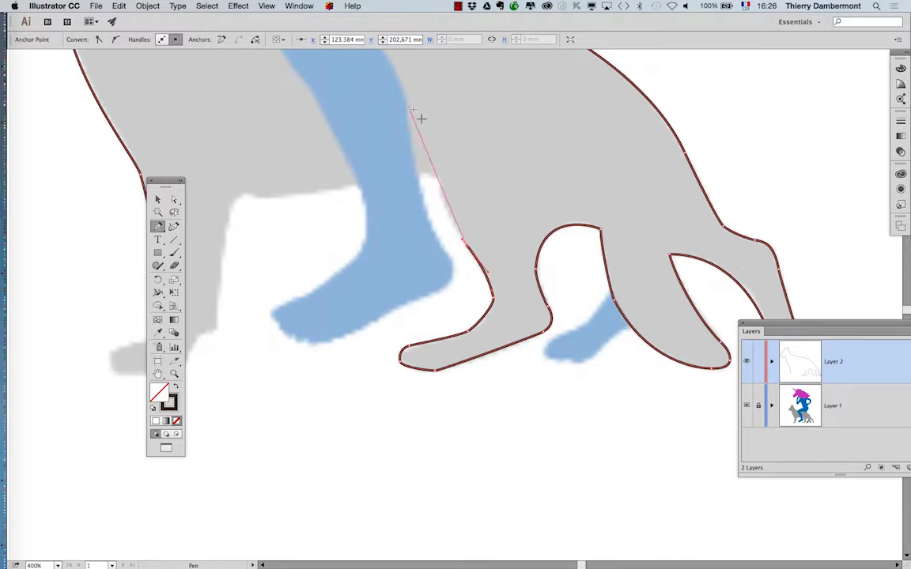
{"action": "mouse_move", "coordinate": [444, 179]}
{"action": "left_mouse_down"}
{"action": "mouse_move", "coordinate": [447, 166]}
{"action": "mouse_move", "coordinate": [431, 199]}
{"action": "mouse_move", "coordinate": [438, 164]}
{"action": "mouse_move", "coordinate": [429, 174]}
{"action": "left_mouse_up"}
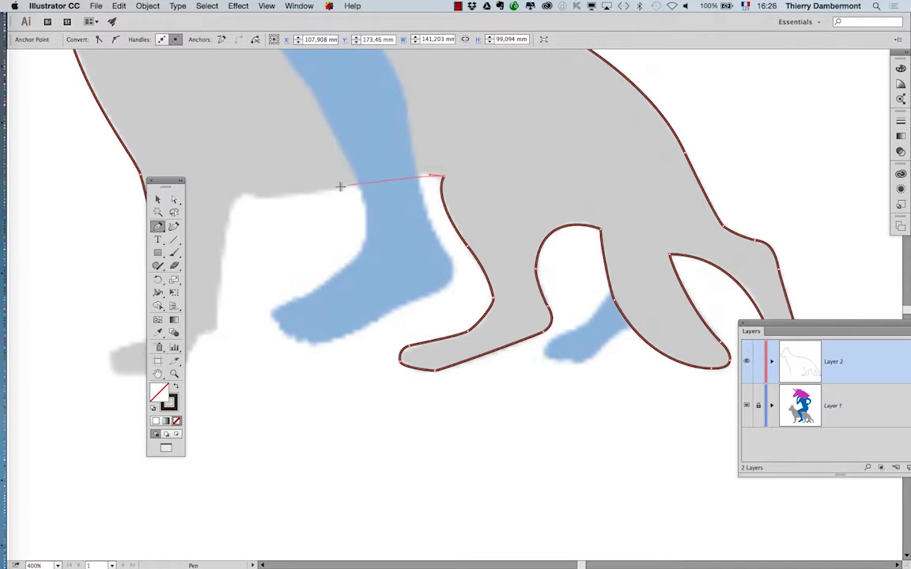
Step: Trace the belly line behind the rider's leg to the foreleg, and bend the end anchor's outgoing handle down the foreleg
{"action": "mouse_move", "coordinate": [339, 186]}
{"action": "left_mouse_down"}
{"action": "mouse_move", "coordinate": [329, 191]}
{"action": "mouse_move", "coordinate": [379, 169]}
{"action": "mouse_move", "coordinate": [417, 172]}
{"action": "left_mouse_up"}
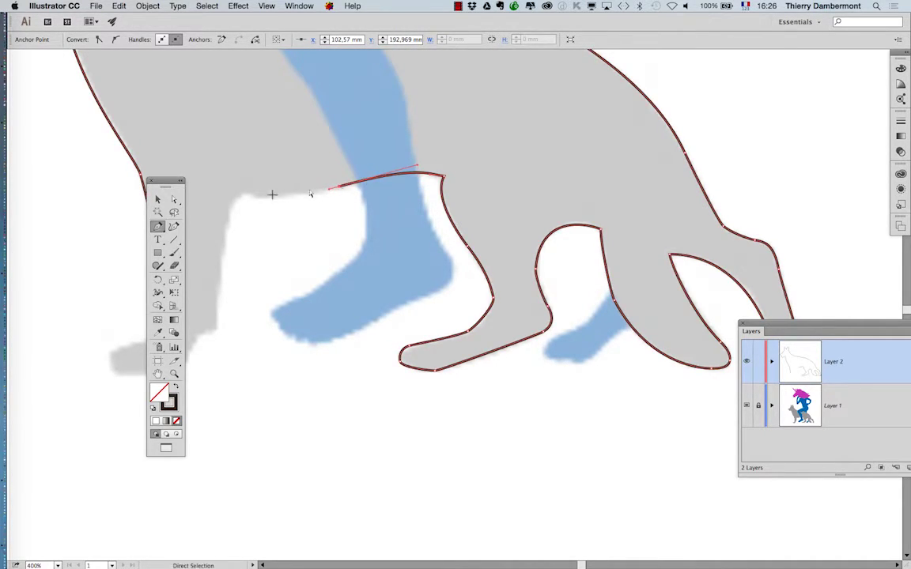
{"action": "left_click", "coordinate": [243, 193]}
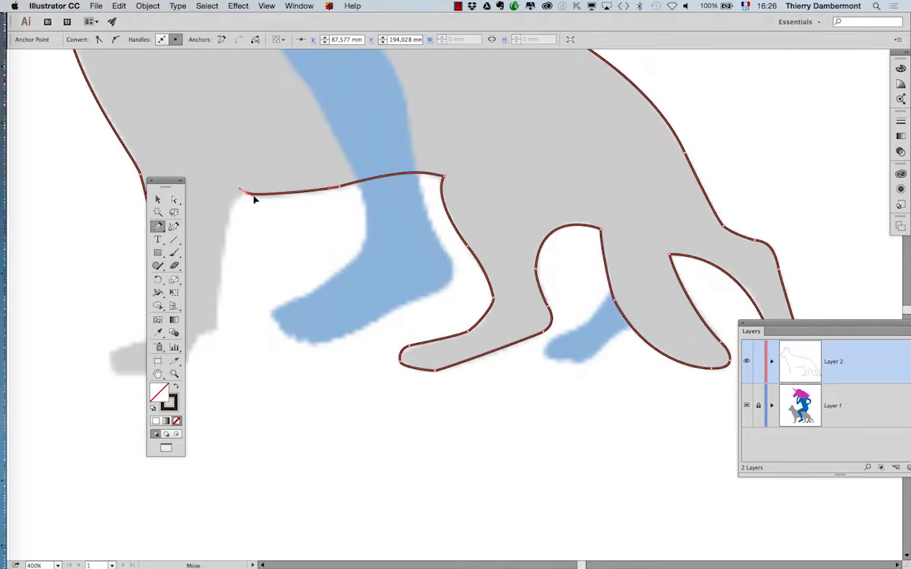
{"action": "left_click_drag", "start_coordinate": [285, 228], "coordinate": [504, 168]}
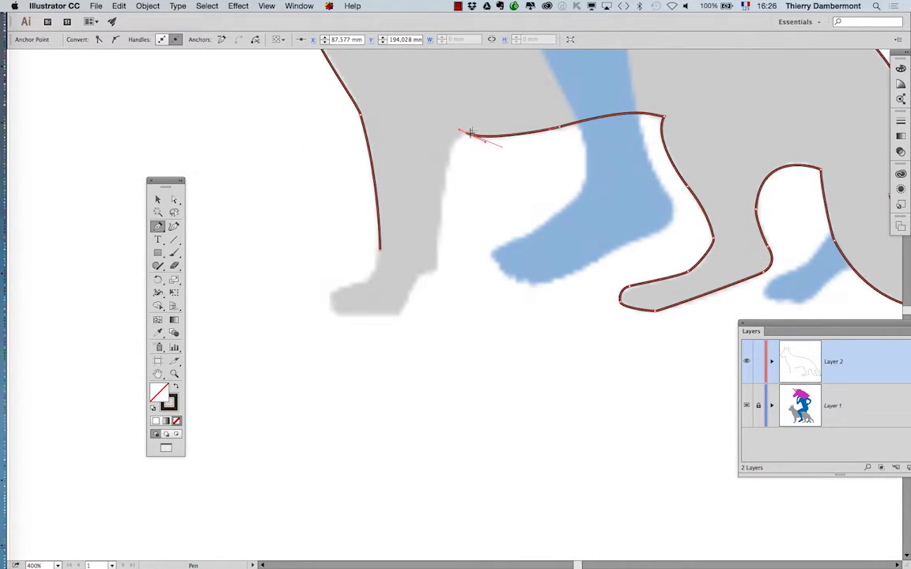
{"action": "key", "text": "alt"}
{"action": "left_click_drag", "start_coordinate": [459, 132], "coordinate": [492, 144]}
{"action": "key", "text": "alt"}
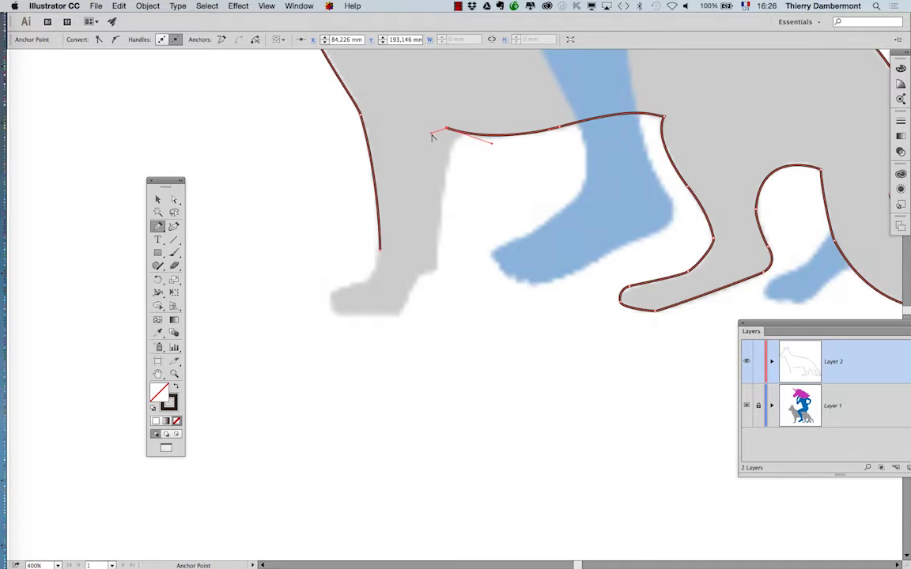
{"action": "left_click_drag", "start_coordinate": [431, 133], "coordinate": [440, 142]}
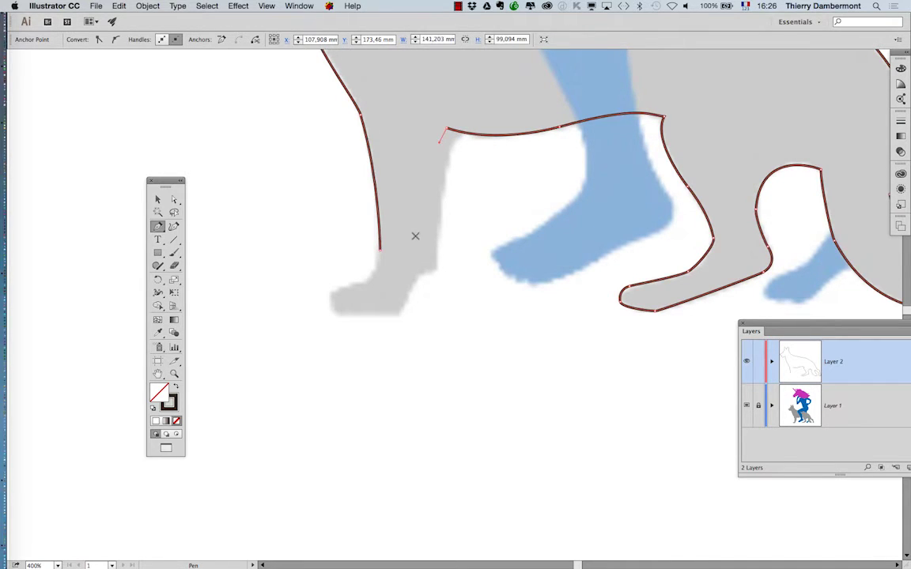
Step: Resume the path at the belly's front end, trace the foreleg's rear edge and paw to close the dog outline, and deselect it
{"action": "left_click_drag", "start_coordinate": [418, 264], "coordinate": [418, 268]}
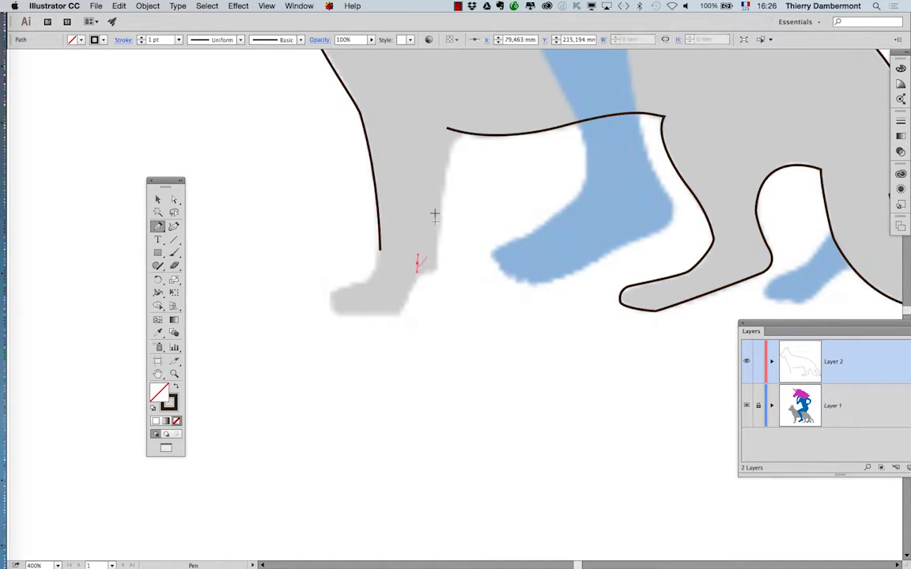
{"action": "left_click", "coordinate": [448, 128]}
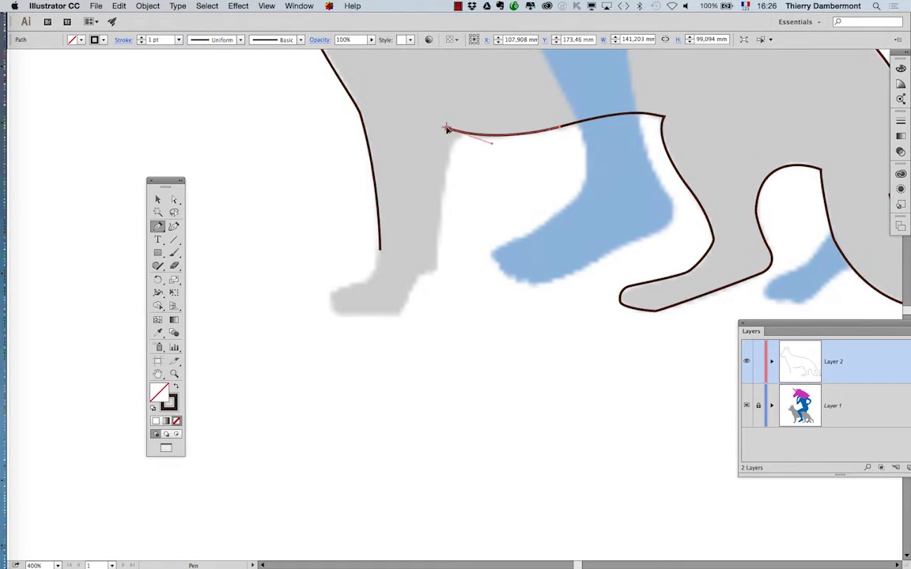
{"action": "left_click", "coordinate": [424, 226]}
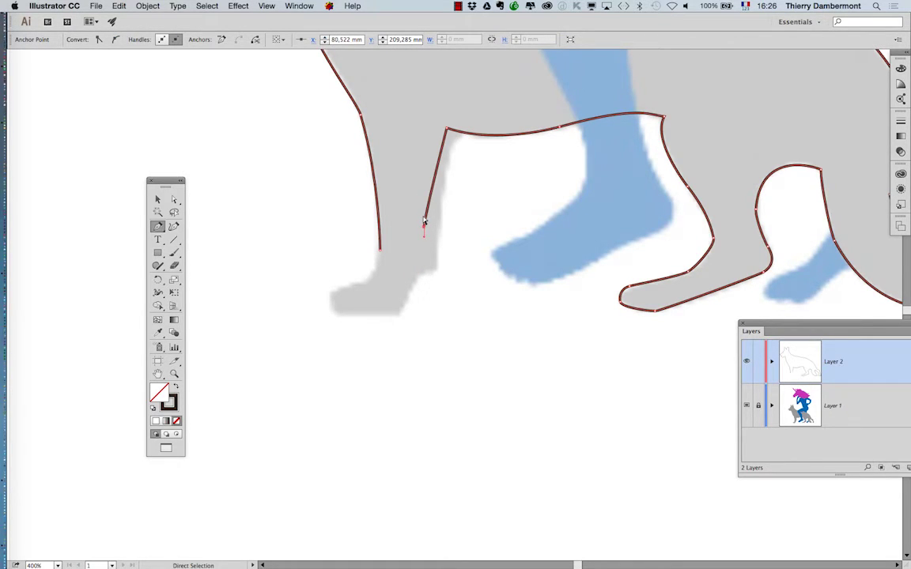
{"action": "left_click_drag", "start_coordinate": [424, 217], "coordinate": [433, 151]}
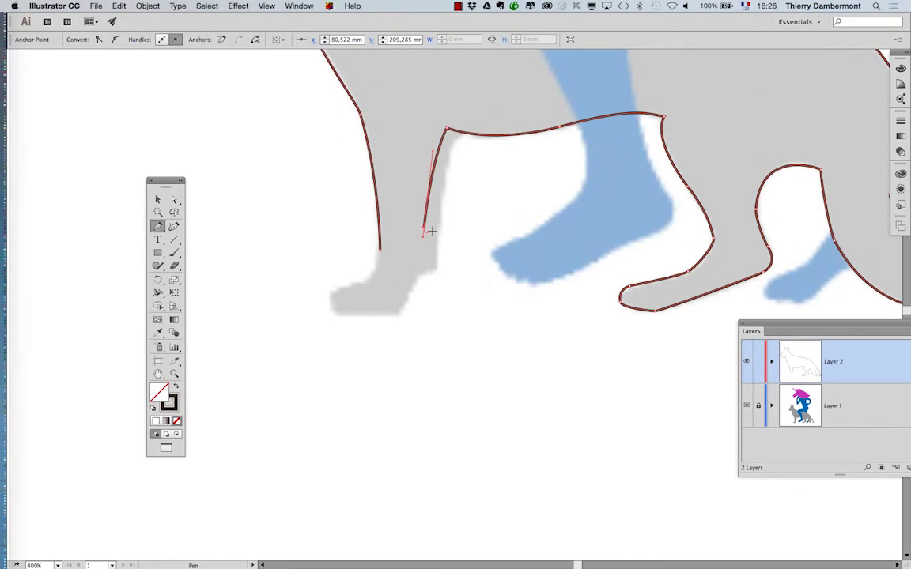
{"action": "left_click", "coordinate": [424, 231]}
{"action": "left_click_drag", "start_coordinate": [399, 314], "coordinate": [381, 236]}
{"action": "left_click", "coordinate": [444, 297], "text": "super"}
Step: Save the document as a new version named "dessin de logo - 02.ai" in the "redessiner un logo" folder
{"action": "left_click", "coordinate": [497, 378], "text": "alt+super"}
{"action": "left_click", "coordinate": [497, 378], "text": "alt+super"}
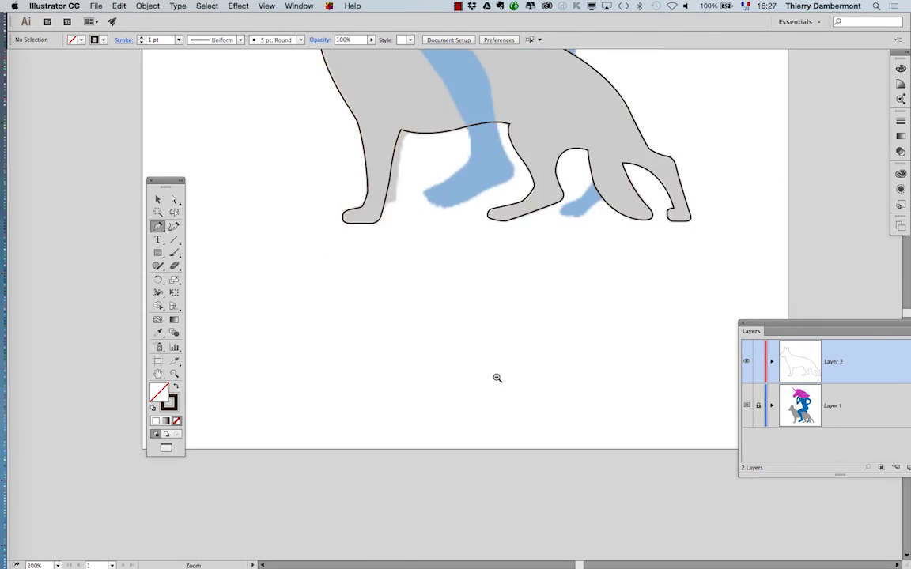
{"action": "left_click", "coordinate": [496, 378], "text": "alt+super"}
{"action": "left_click_drag", "start_coordinate": [464, 274], "coordinate": [477, 378]}
{"action": "left_click", "coordinate": [96, 6]}
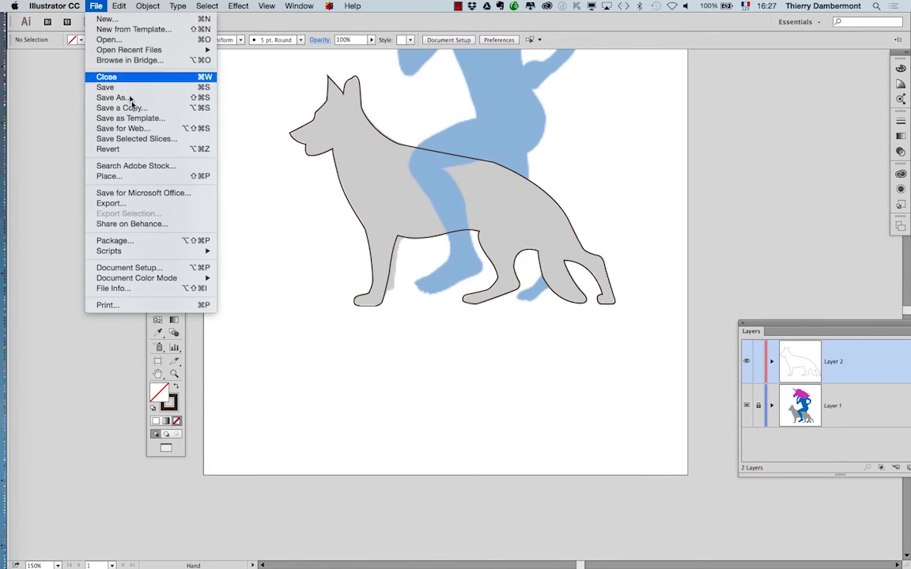
{"action": "left_click", "coordinate": [119, 97]}
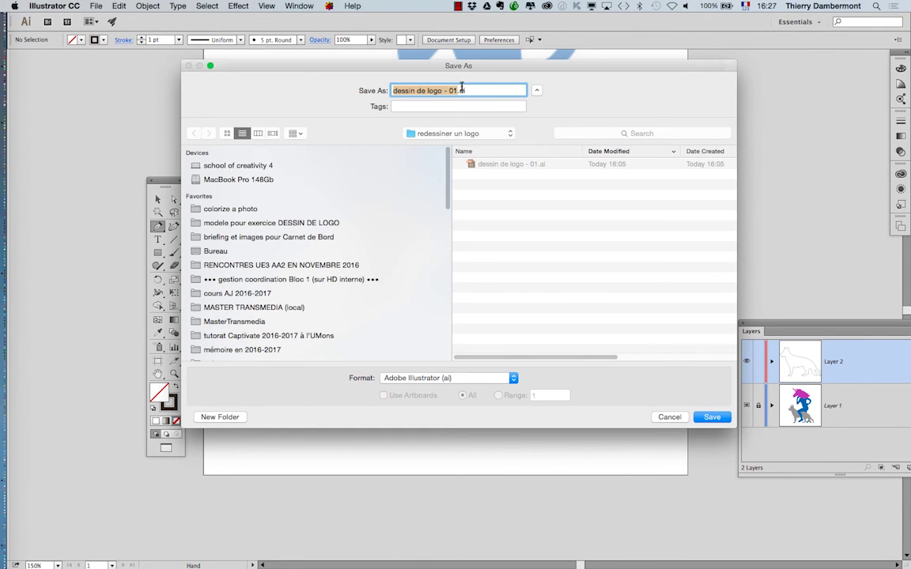
{"action": "left_click", "coordinate": [457, 90]}
{"action": "key", "text": "BackSpace"}
{"action": "type", "text": "2"}
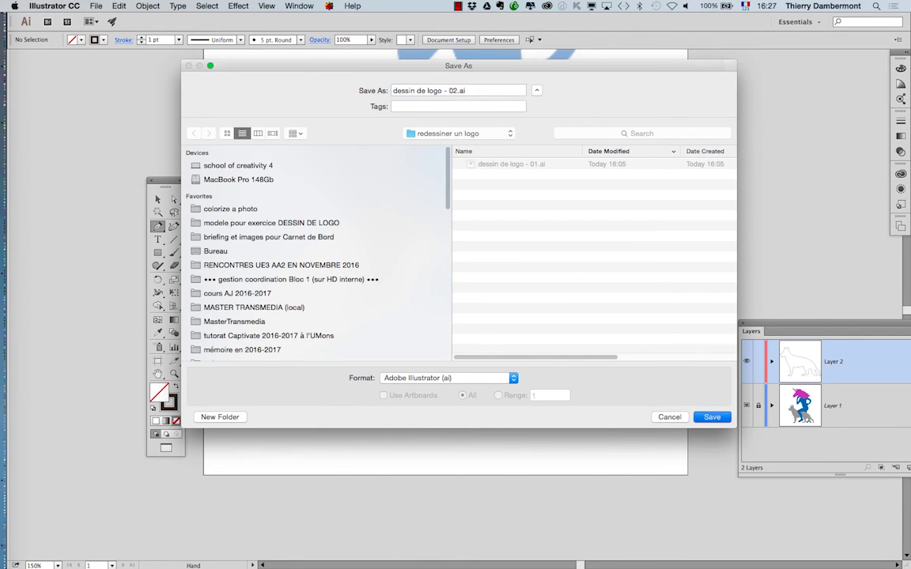
{"action": "key", "text": "Return"}
{"action": "left_click", "coordinate": [569, 440]}
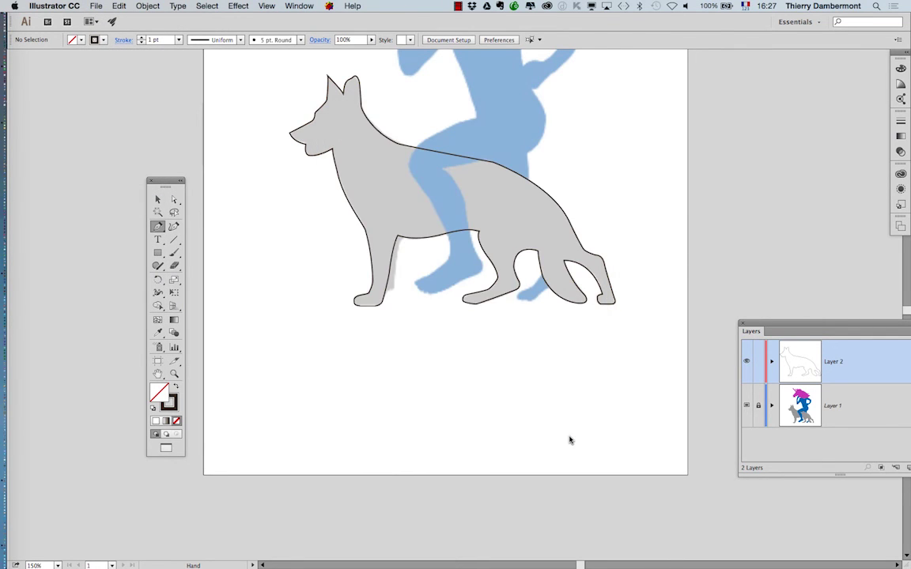